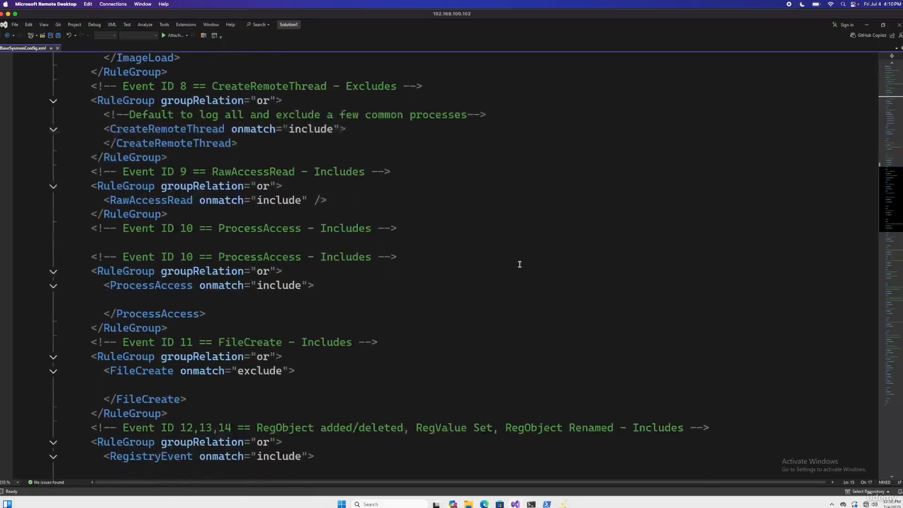
Change the onmatch value of the Event ID 11 FileCreate rule to "include"
scroll(519, 265, down, 2)
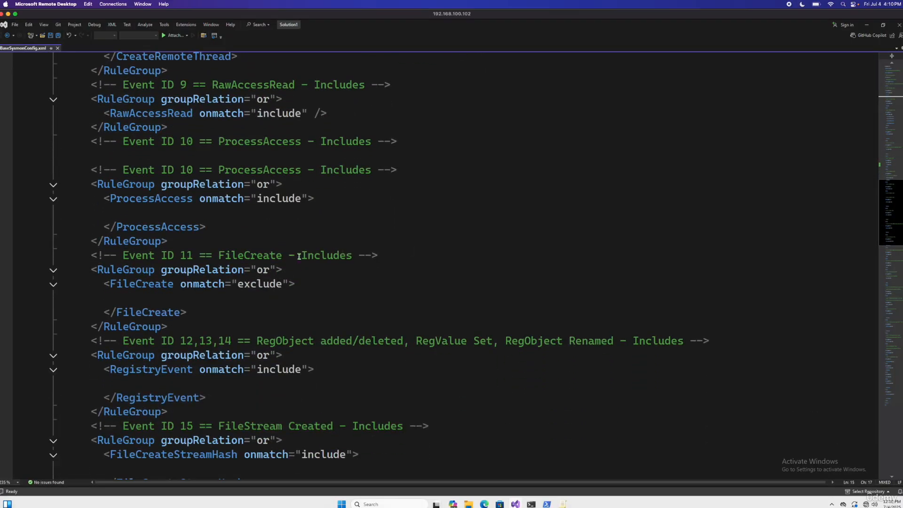
scroll(344, 261, down, 2)
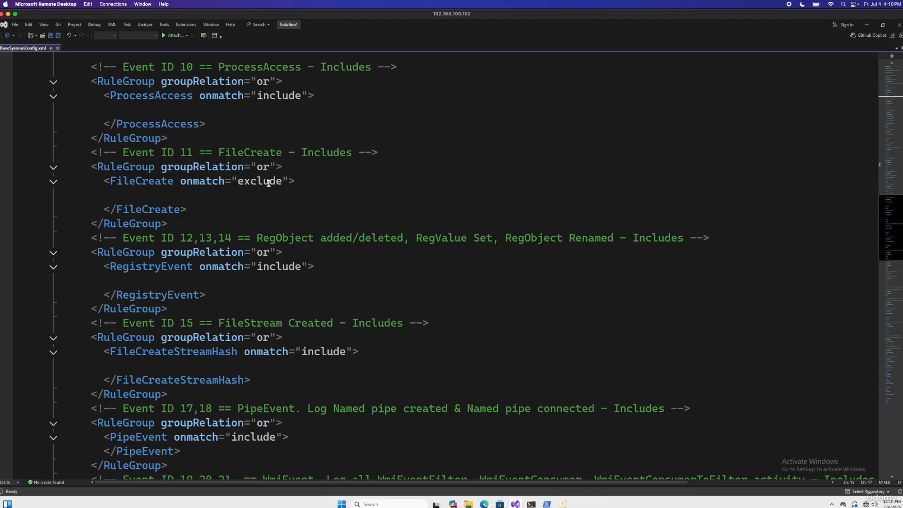
click(268, 183)
double_click(268, 184)
text(include)
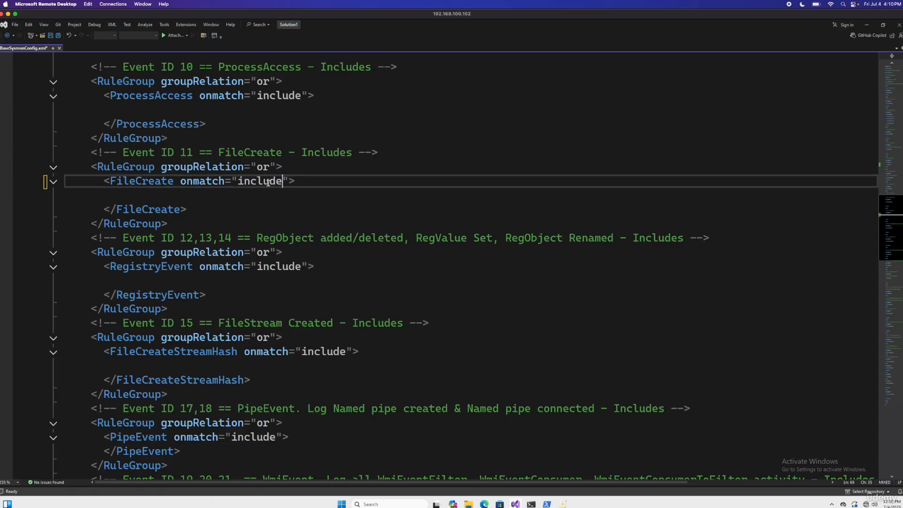
Add an empty TargetFilename element inside the Event ID 11 FileCreate rule
click(242, 195)
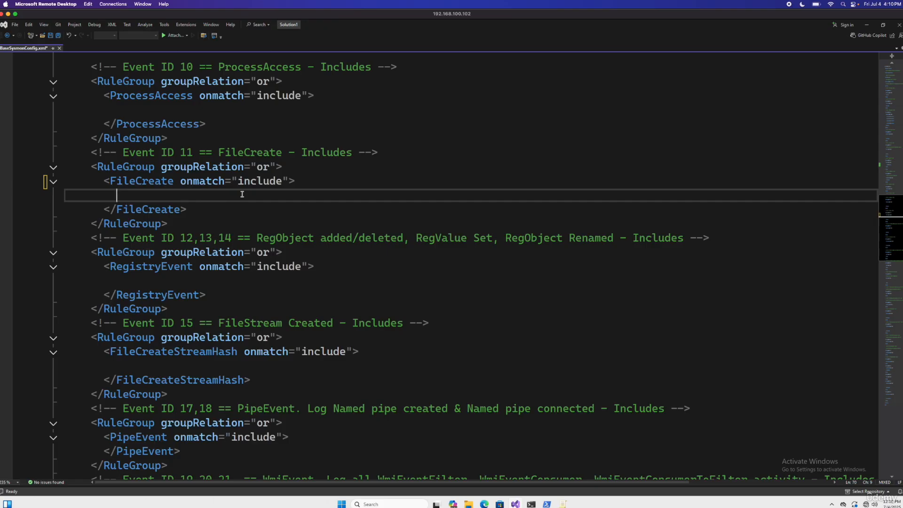
text(<Ra)
key(BackSpace)
key(BackSpace)
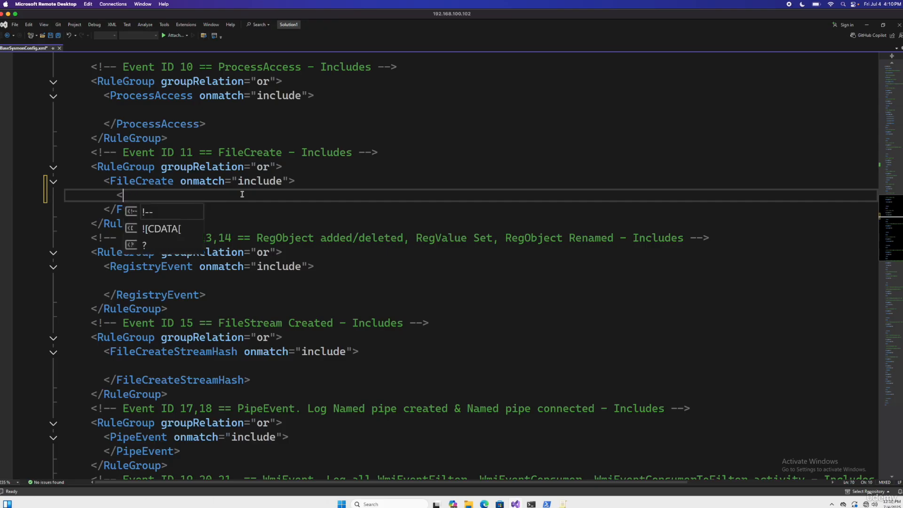
text(TargetFilename)
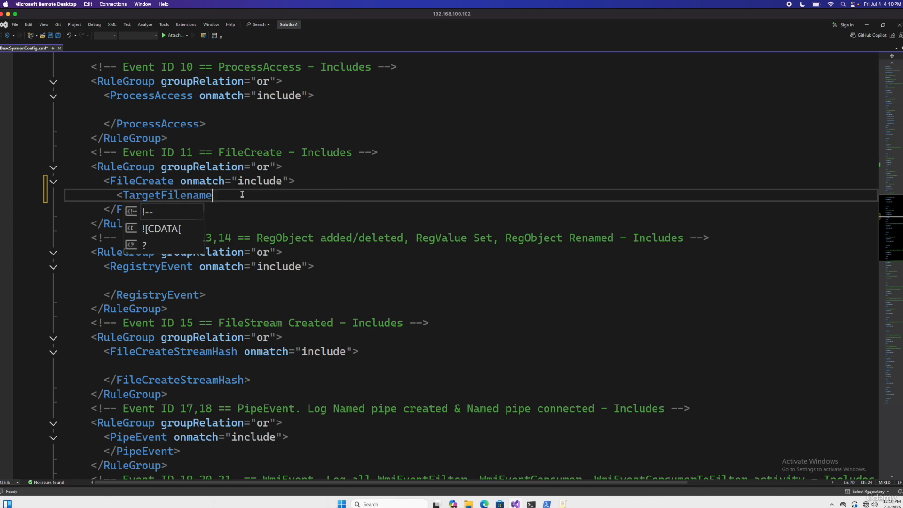
text(></TargetFilename>)
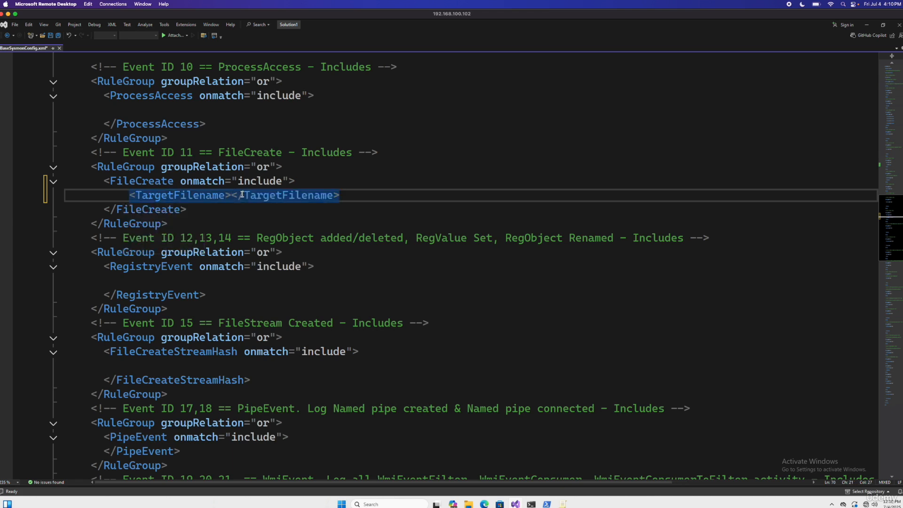
Give the TargetFilename element's opening tag a condition attribute with the value "contains"
key(BackSpace)
text(c)
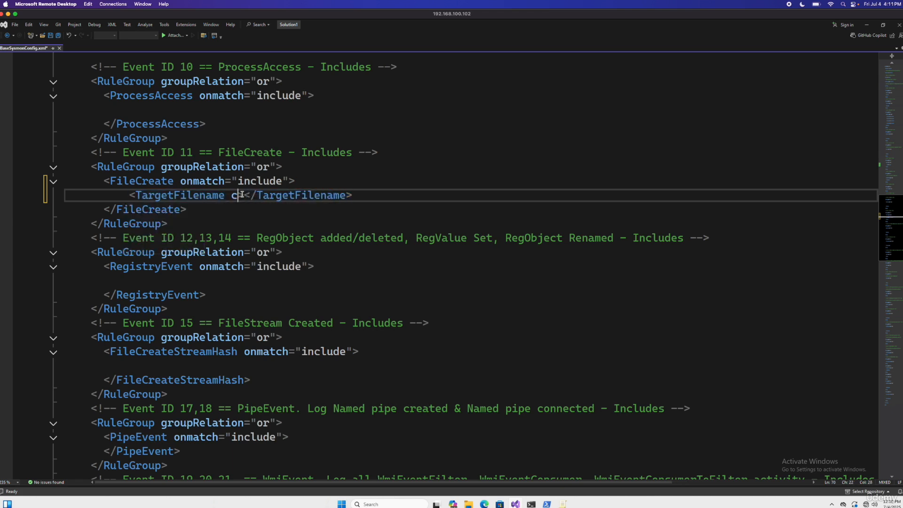
text(ondition)
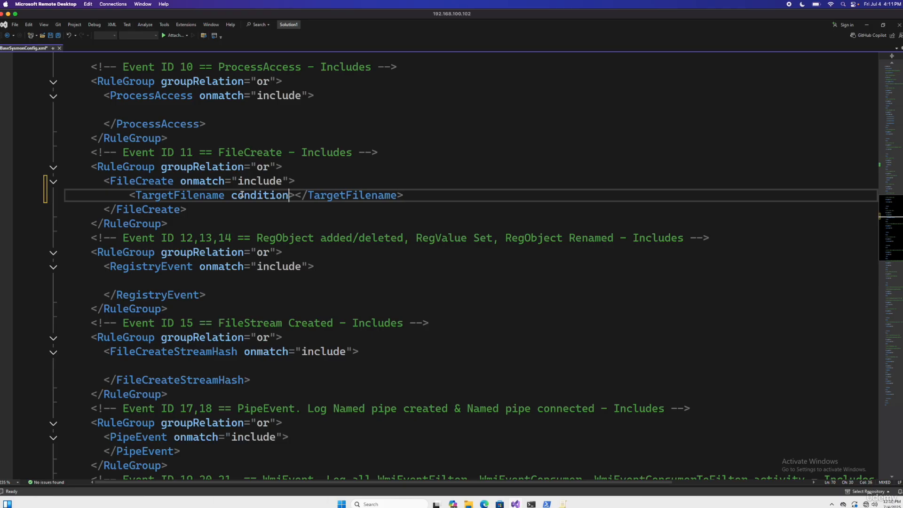
text(=""con)
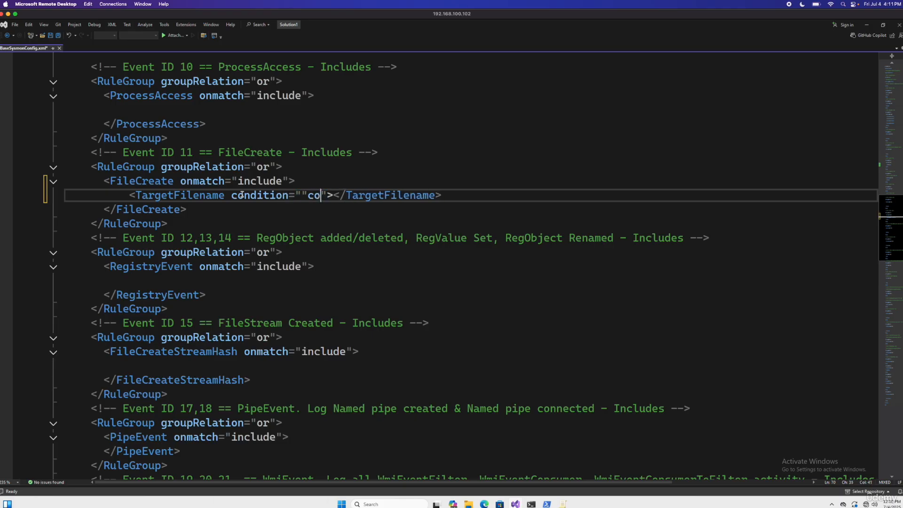
key(BackSpace)
key(BackSpace)
key(BackSpace)
key(BackSpace)
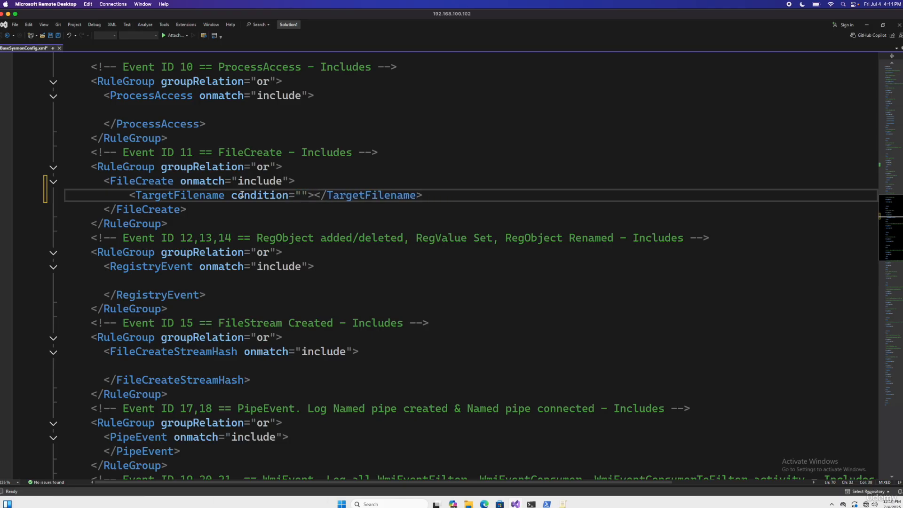
text(contains)
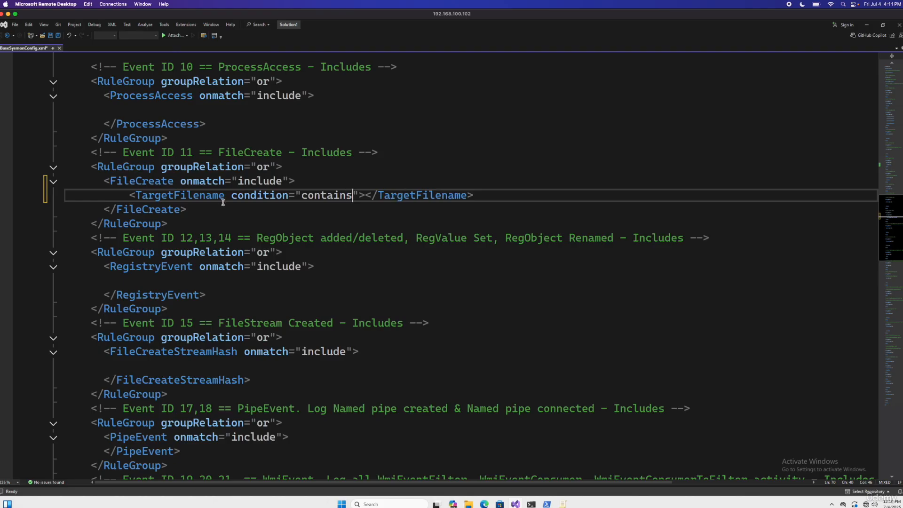
Enter \Downloads\ as the path between the opening and closing TargetFilename tags
click(366, 194)
double_click(187, 195)
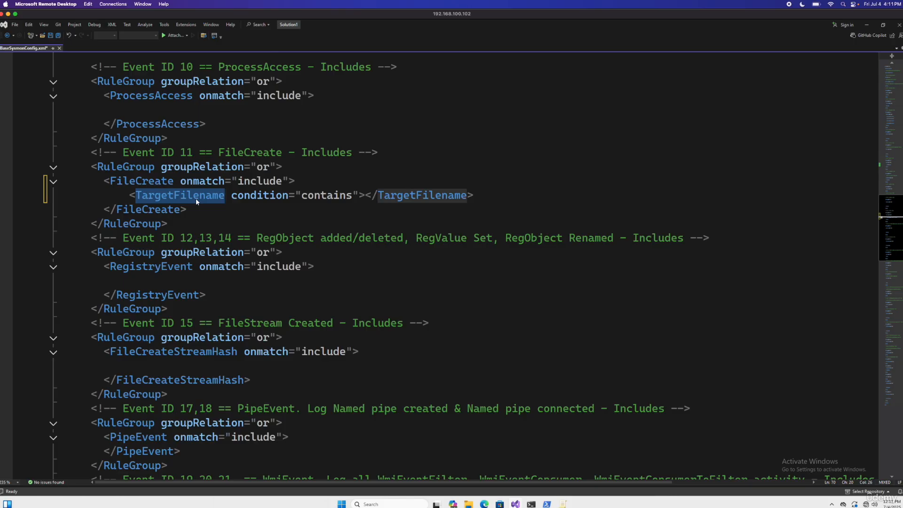
double_click(317, 197)
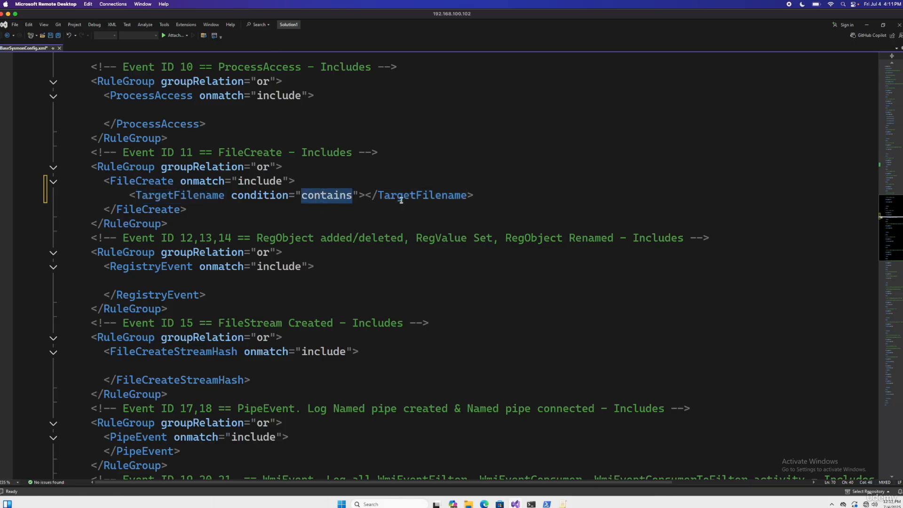
click(366, 196)
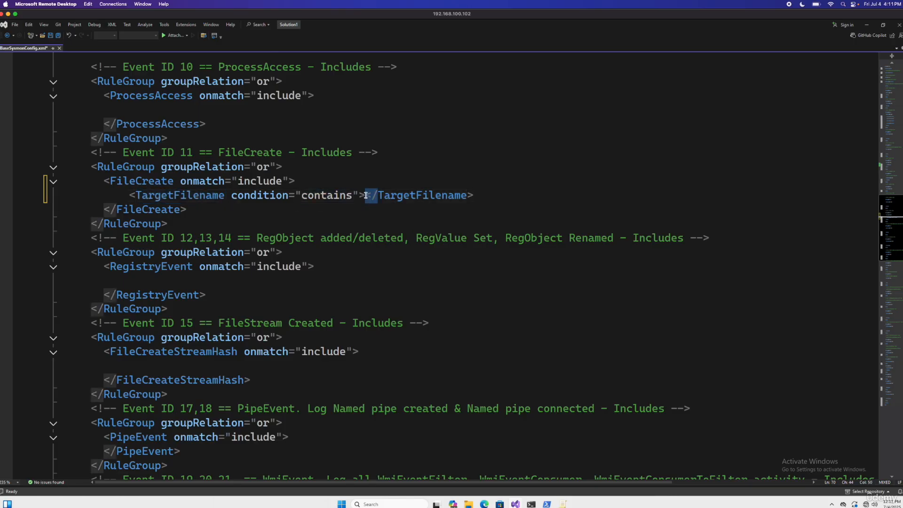
click(366, 195)
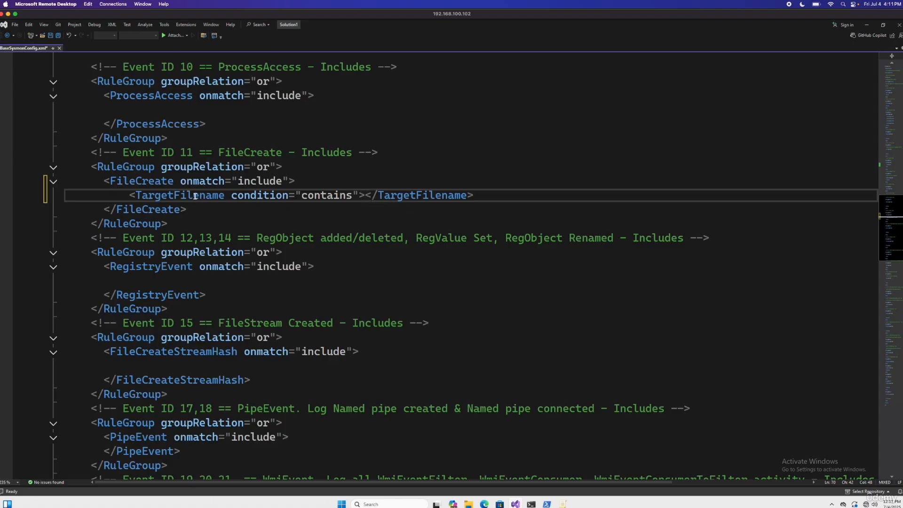
double_click(410, 197)
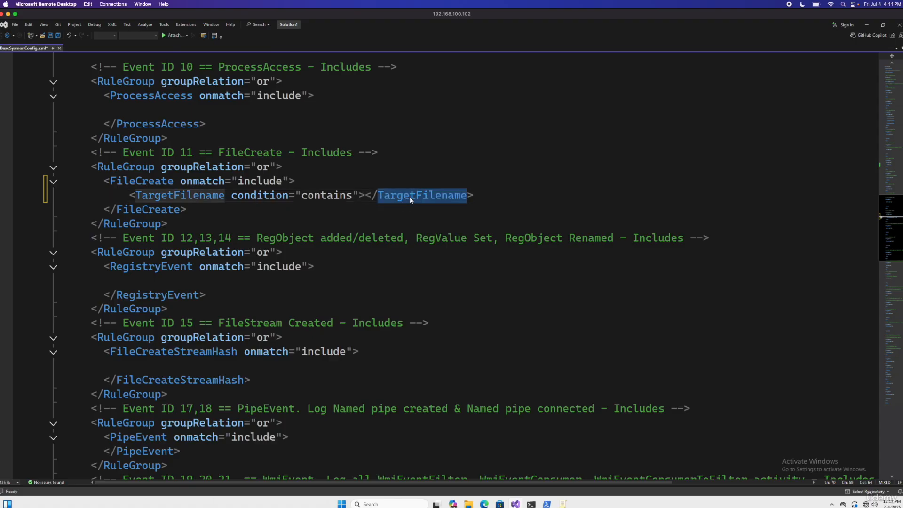
click(365, 196)
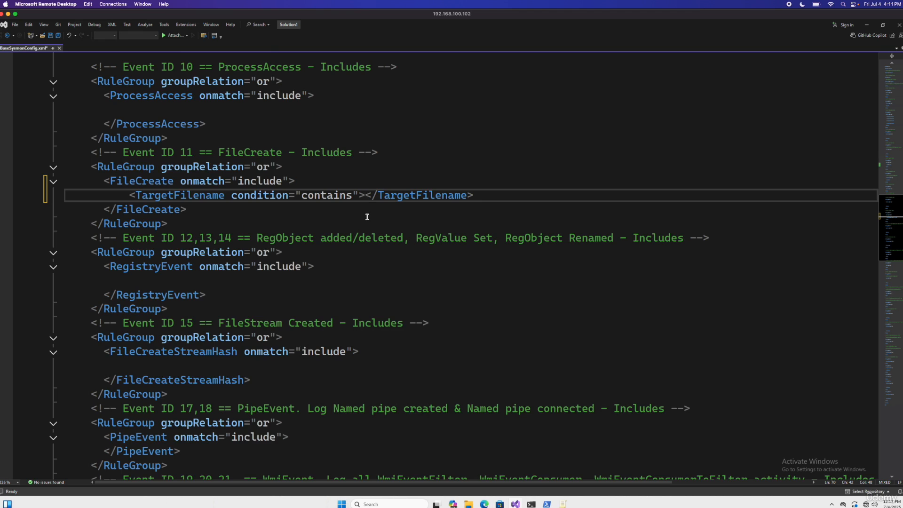
text(\)
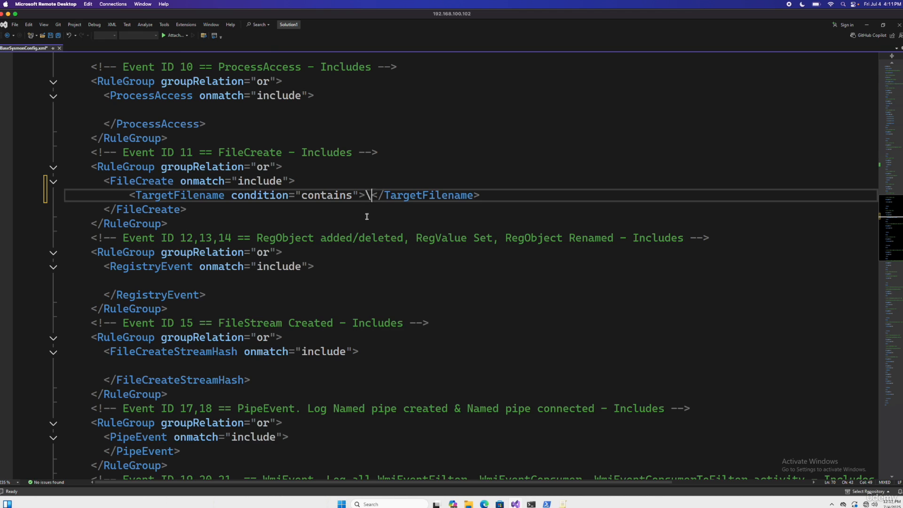
text(Download)
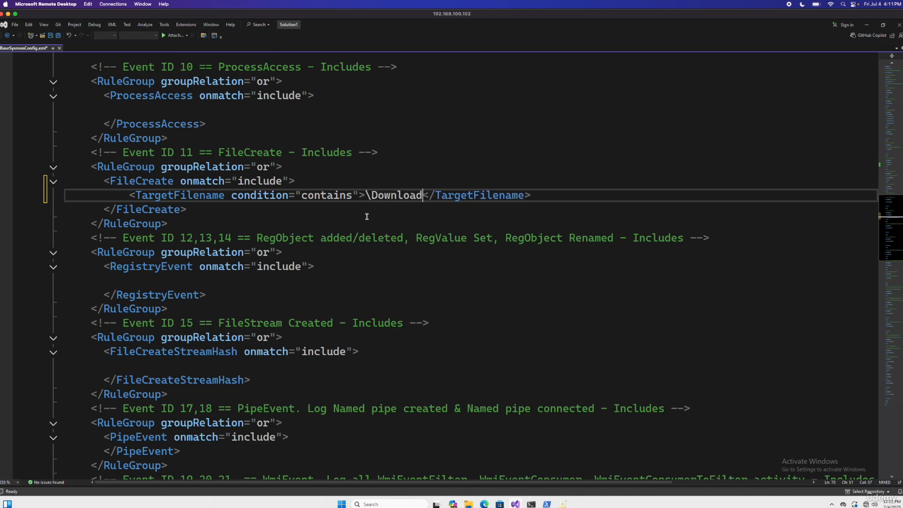
text(s\)
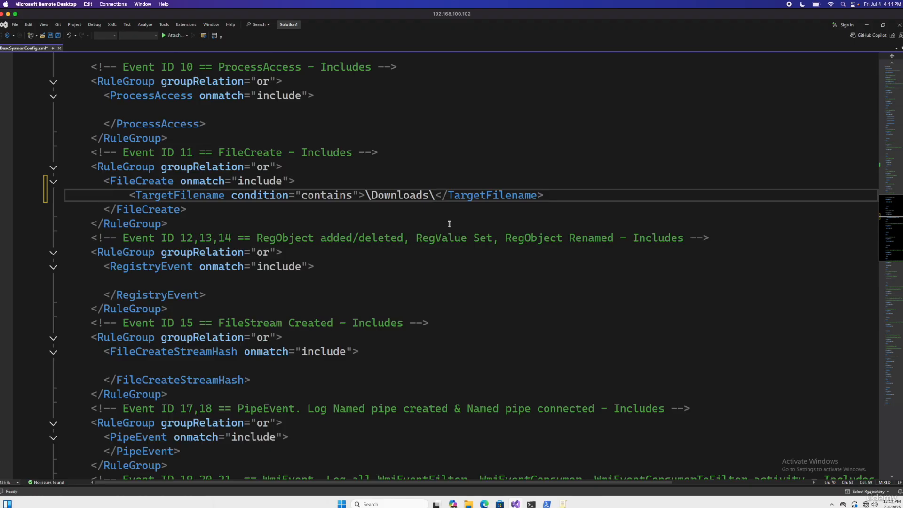
Duplicate the \Downloads\ TargetFilename line directly below it and change the copy's path to \AppData\
drag(560, 196, 130, 194)
key(ctrl+c)
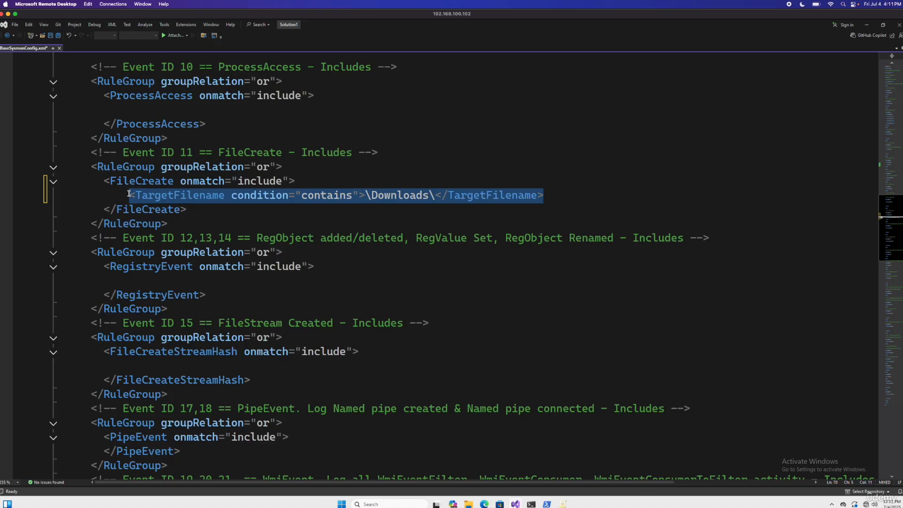
click(570, 196)
key(Return)
key(ctrl+v)
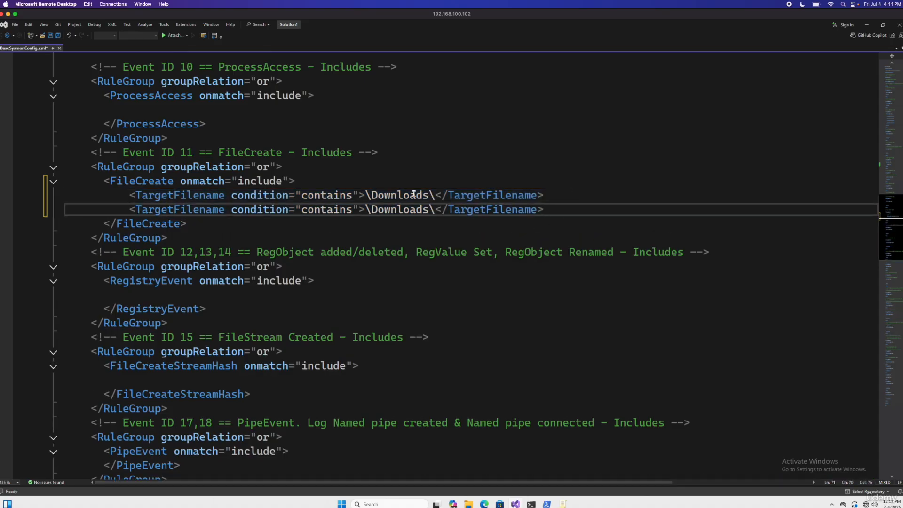
double_click(406, 209)
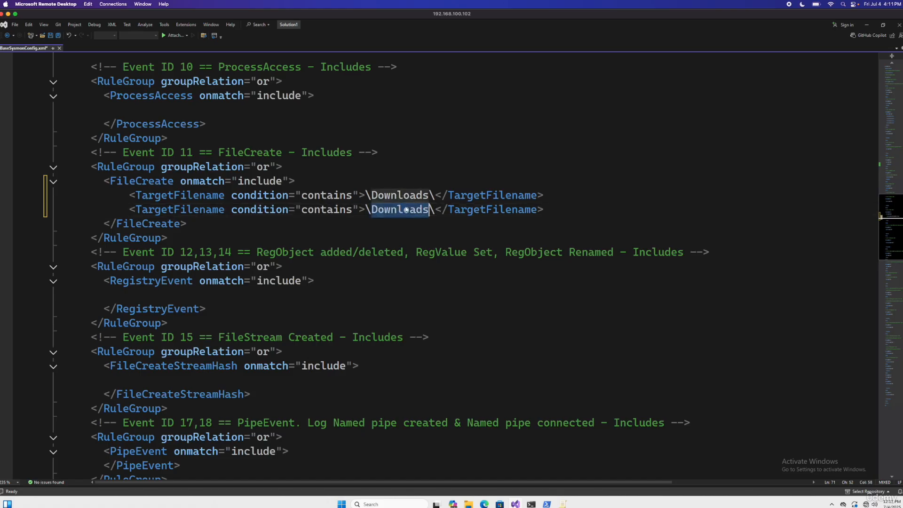
text(Appdat)
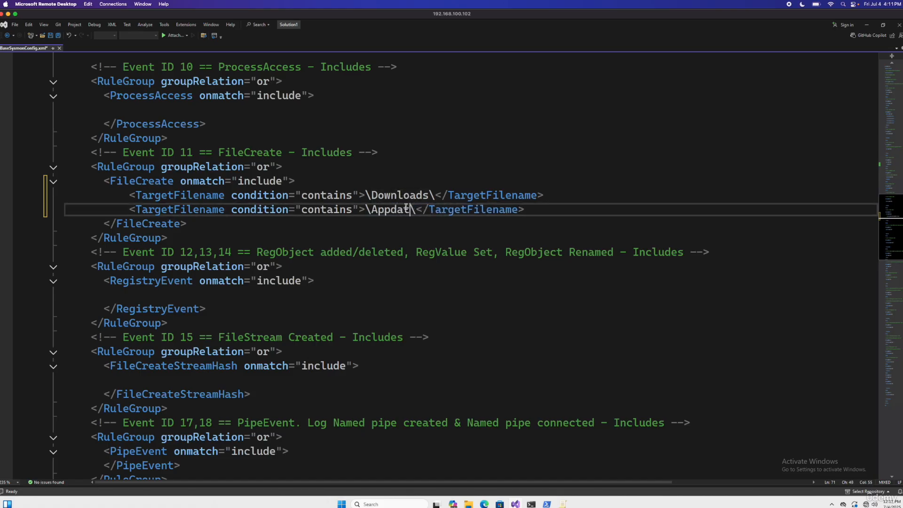
key(BackSpace)
key(BackSpace)
text(Data)
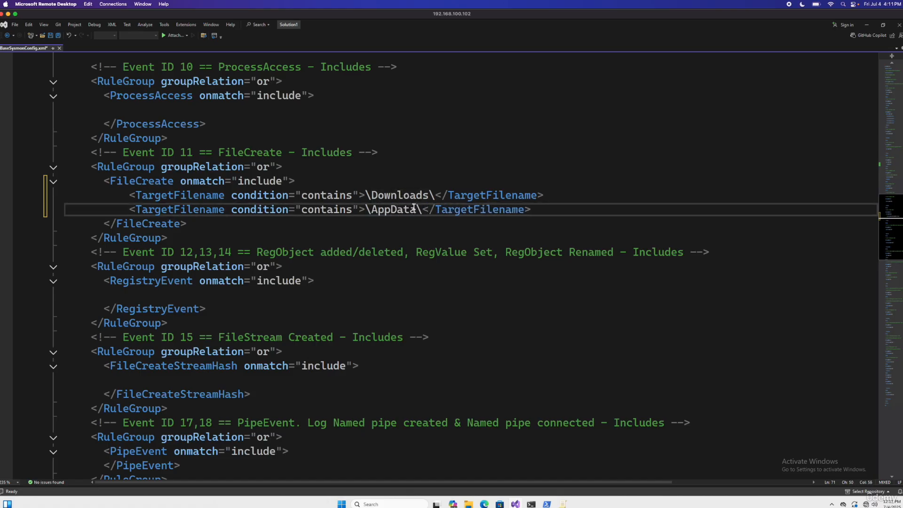
Paste a third TargetFilename line below the \AppData\ line and set its condition to "begin with"
click(440, 210)
click(555, 209)
key(Return)
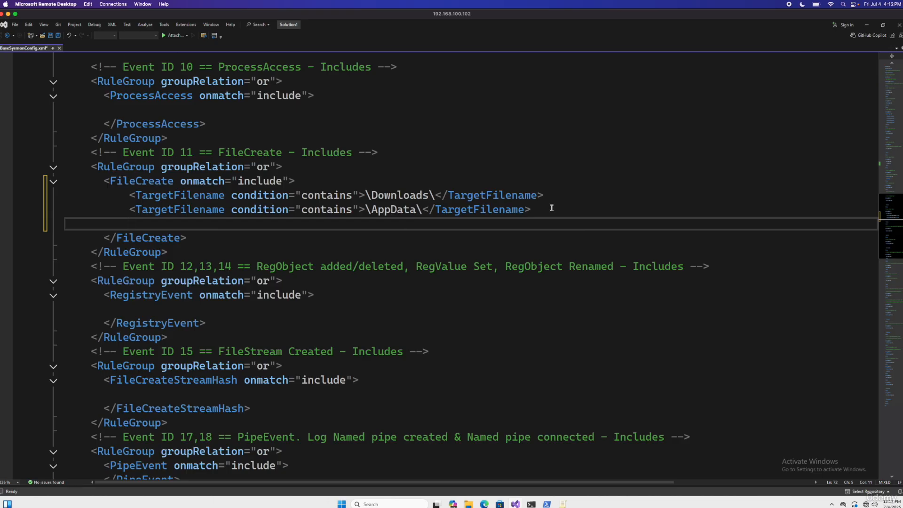
text(<)
key(Escape)
text(TargetFilename condition="contains">\Downloads\</TargetFilename>)
click(339, 225)
double_click(340, 225)
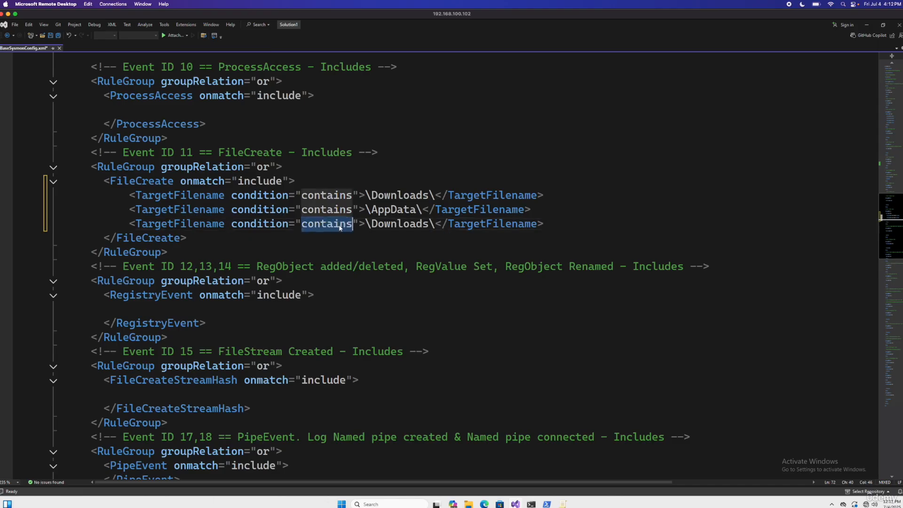
text(begi n w)
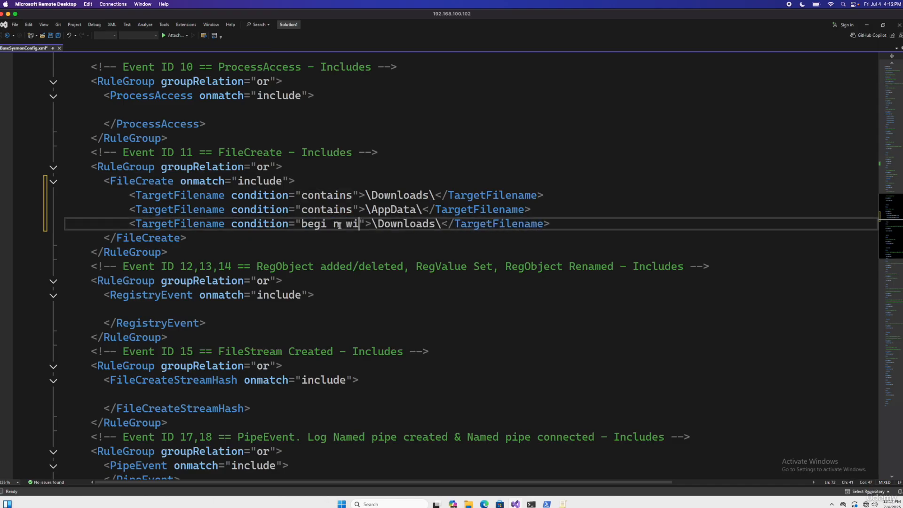
key(BackSpace)
key(BackSpace)
text(n wi)
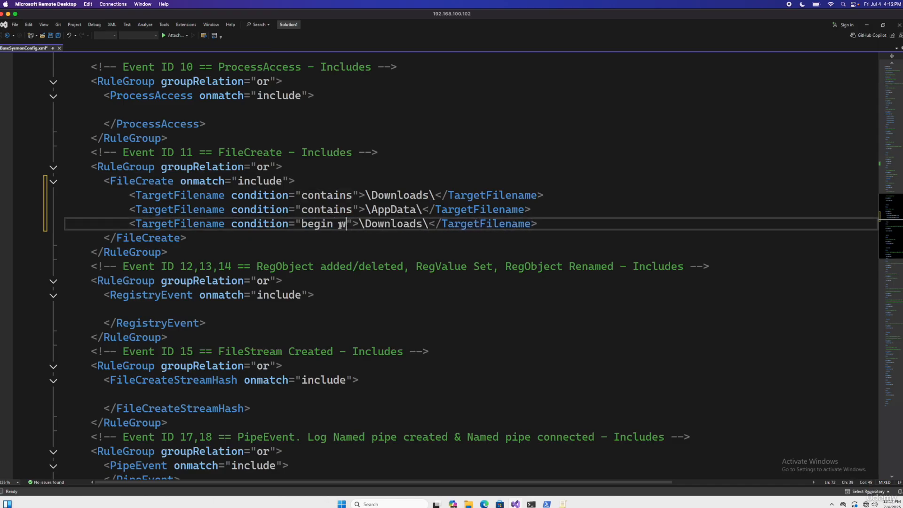
text(th)
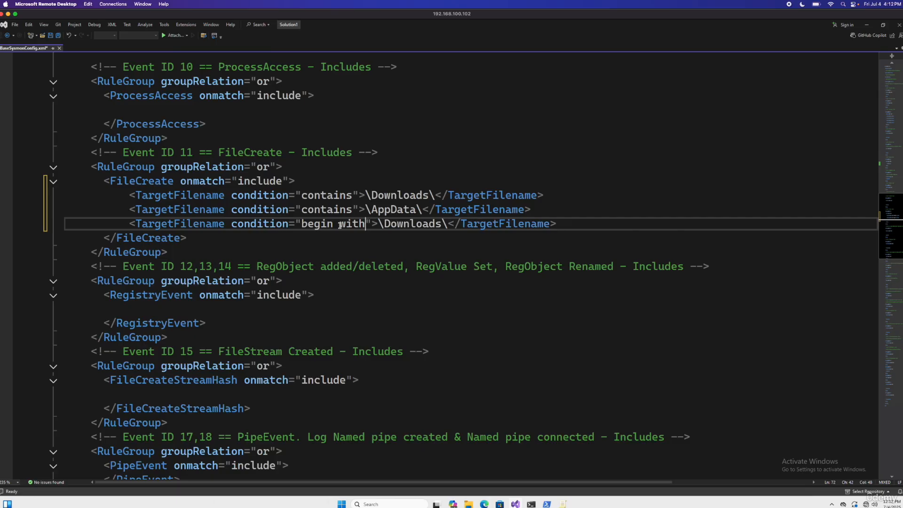
Replace the \Downloads\ path in the third TargetFilename line with C:\Windows\System32\Drivers
drag(447, 224, 379, 224)
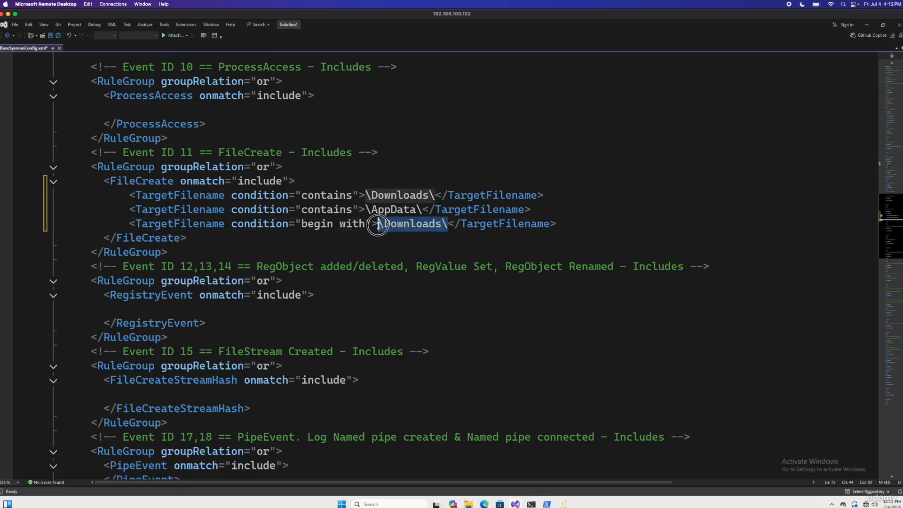
text(C;\)
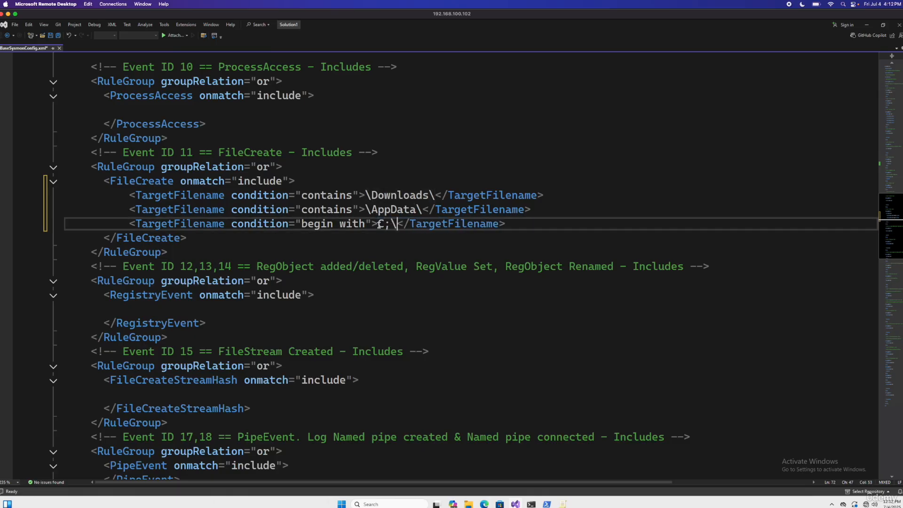
text(Windows)
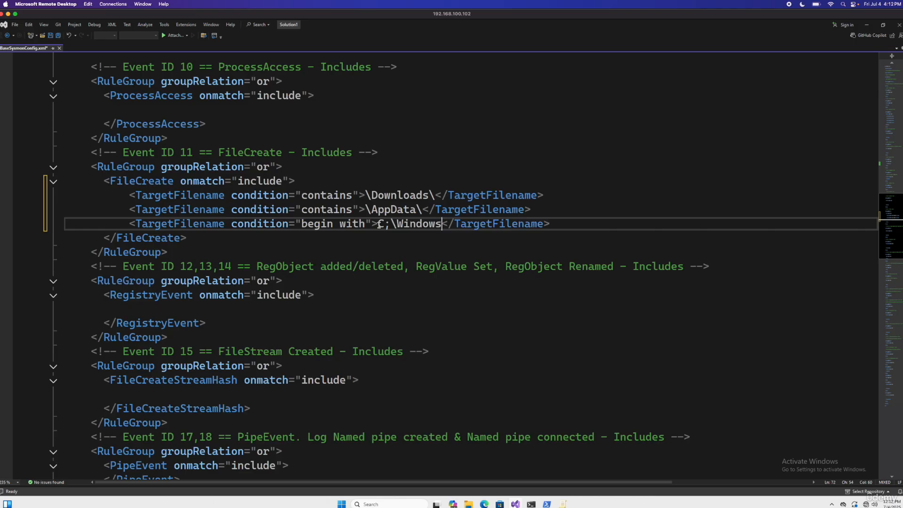
click(391, 224)
key(BackSpace)
text(:)
click(441, 225)
text(\System)
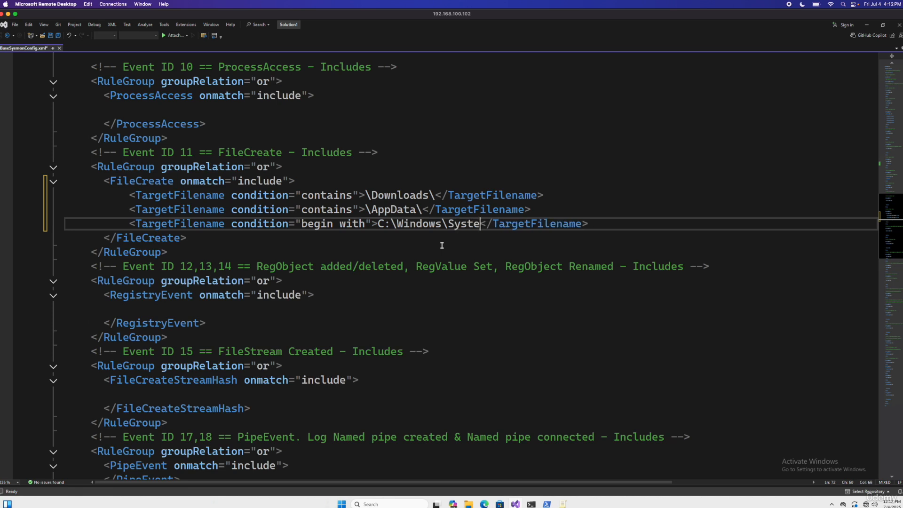
text(32)
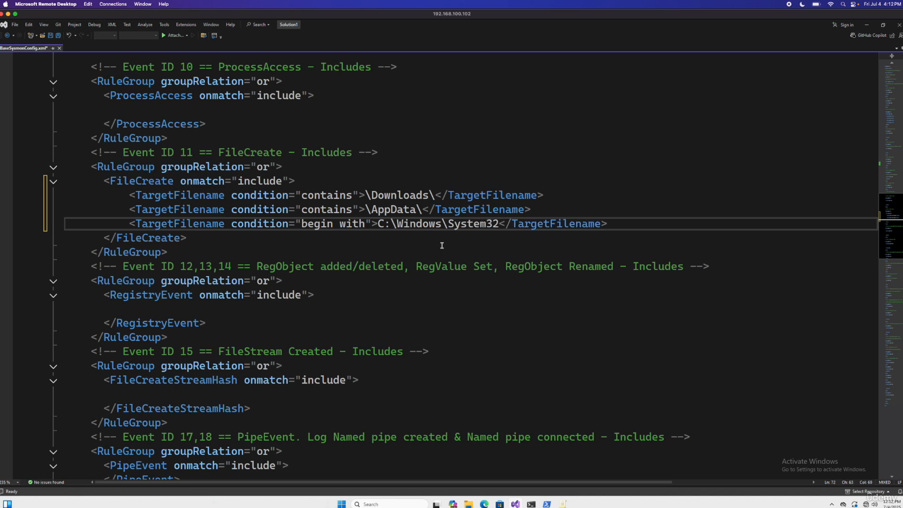
text(\Dri)
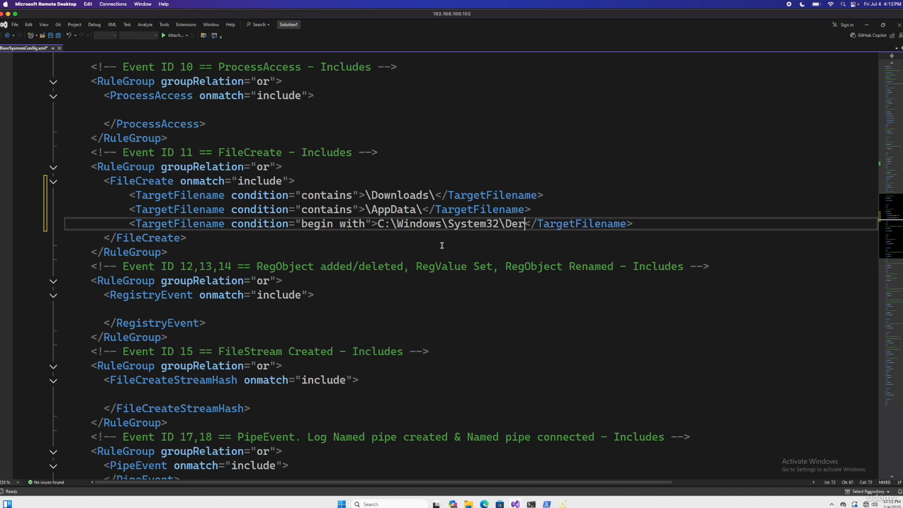
text(vers)
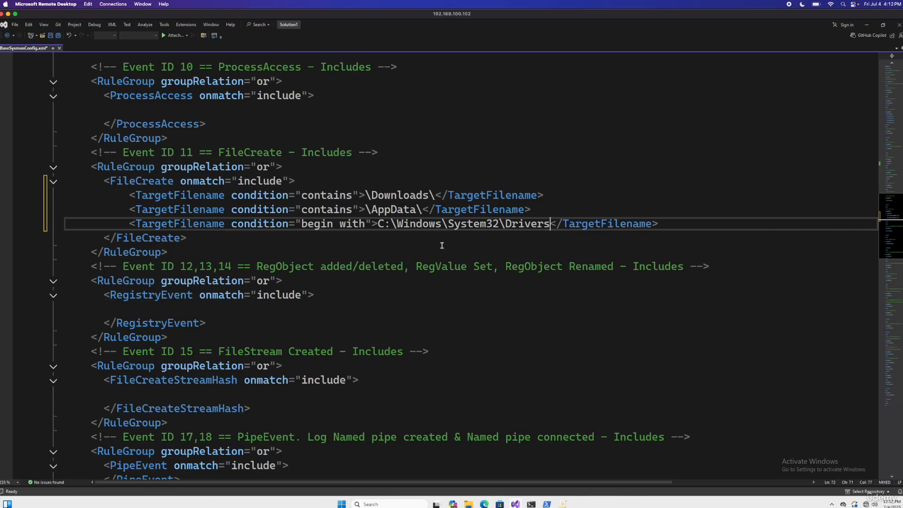
Duplicate the System32 TargetFilename line directly below it and change the copy's path to C:\Windows\SysWOW64\Drivers
drag(664, 224, 132, 225)
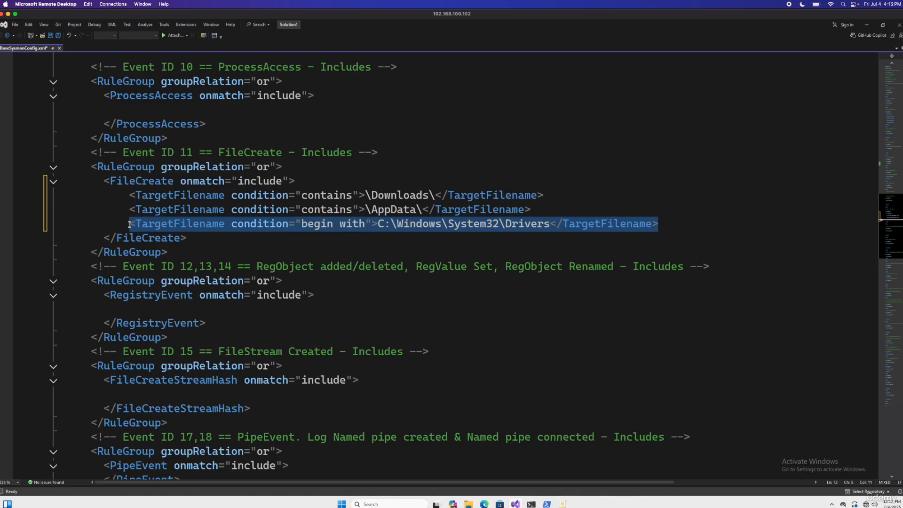
click(688, 225)
key(Return)
text(<TargetFilename condition="begin with">C:\Windows\System32\Drivers</TargetFilename>)
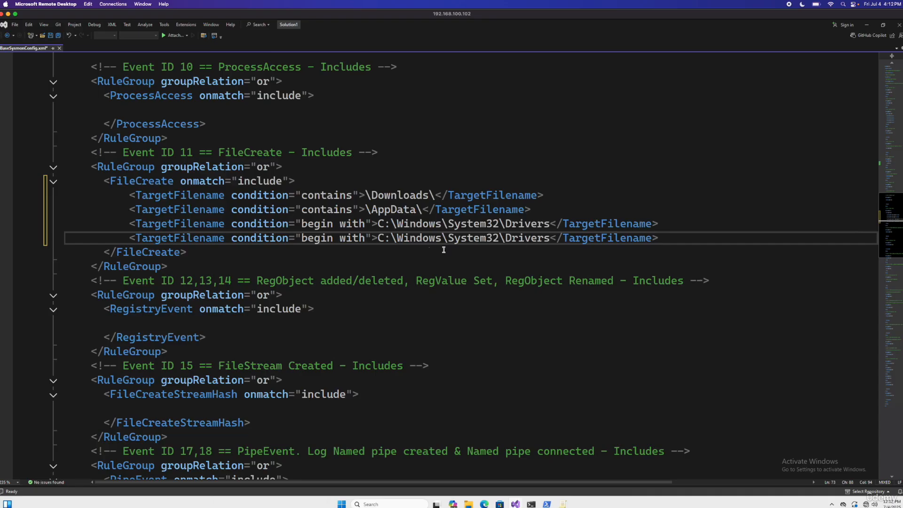
click(499, 239)
key(BackSpace)
key(BackSpace)
key(BackSpace)
key(BackSpace)
key(BackSpace)
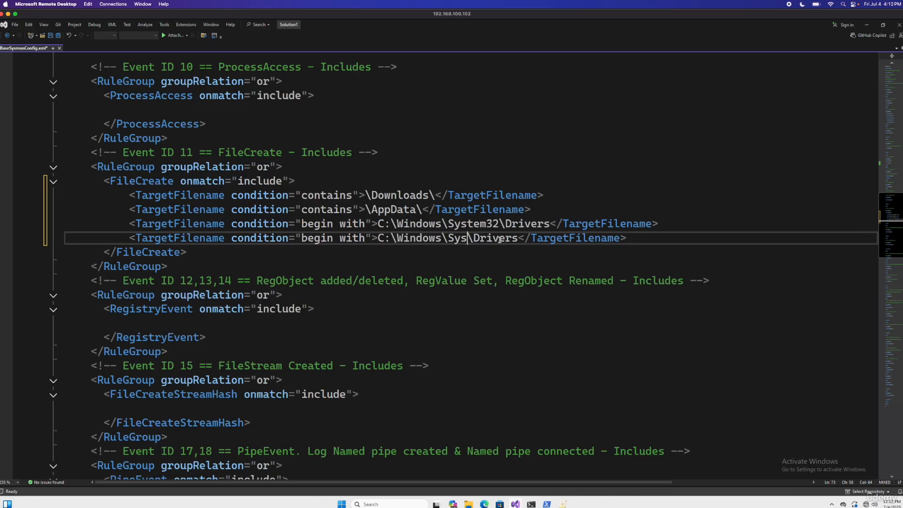
text(WOW)
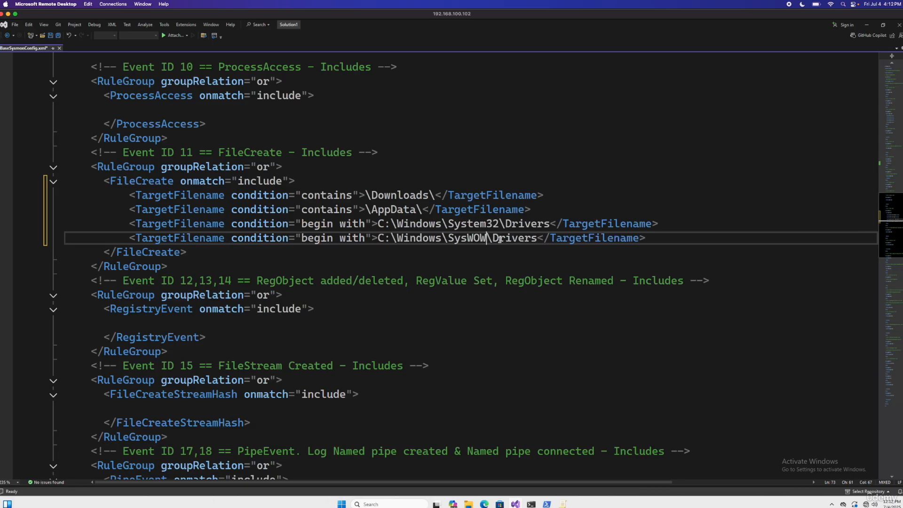
text(64)
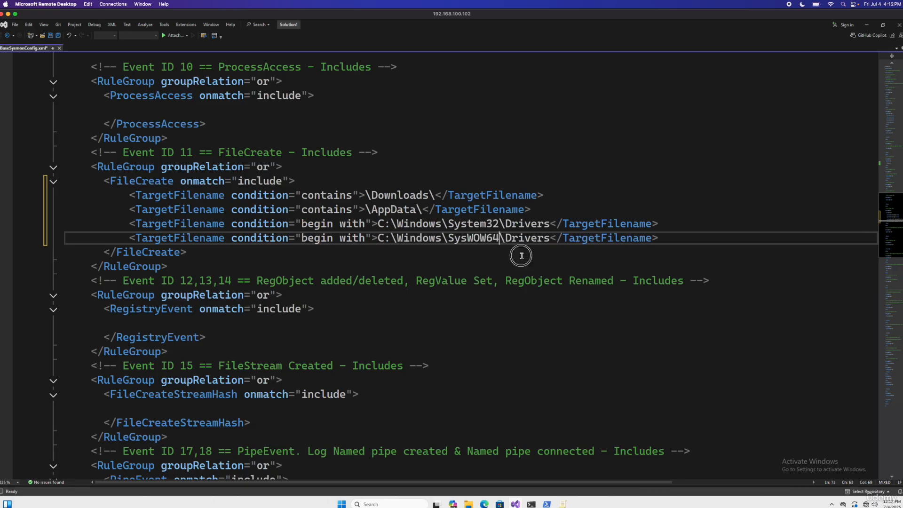
click(521, 256)
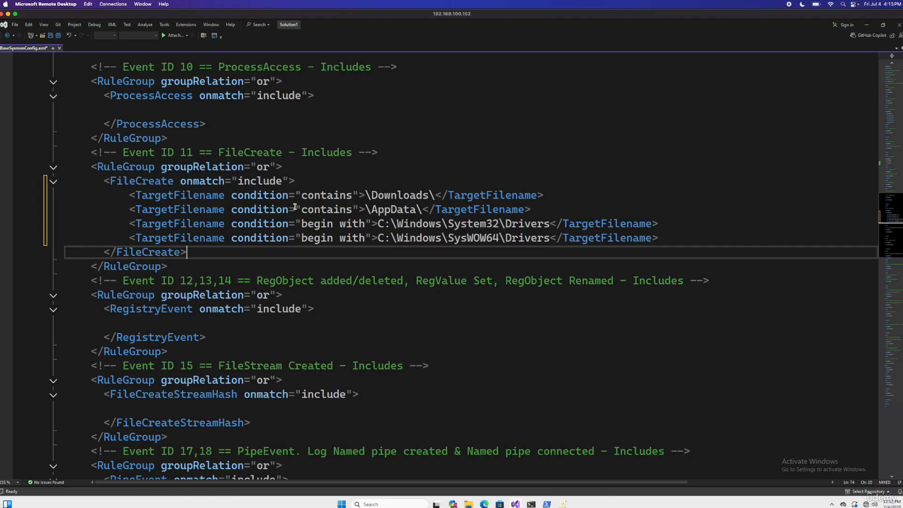
Save the edited BaseSysmonConfig.xml file
double_click(394, 198)
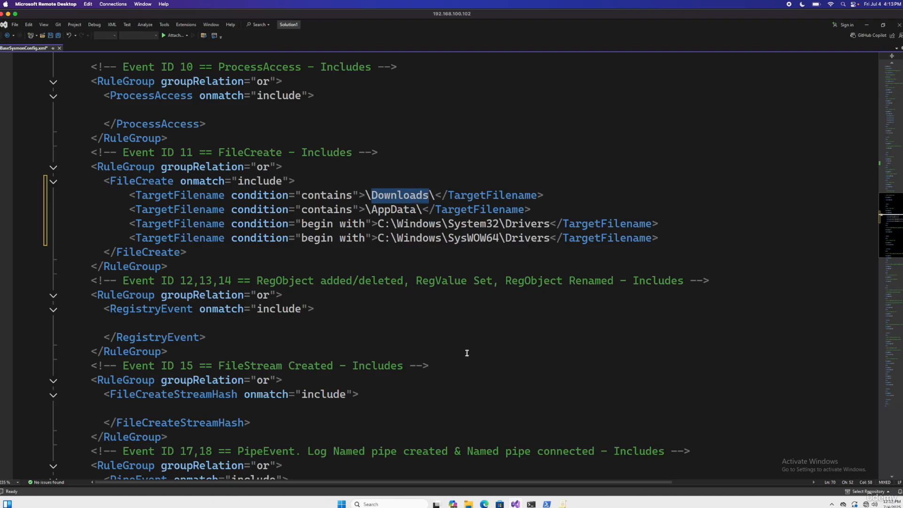
click(450, 333)
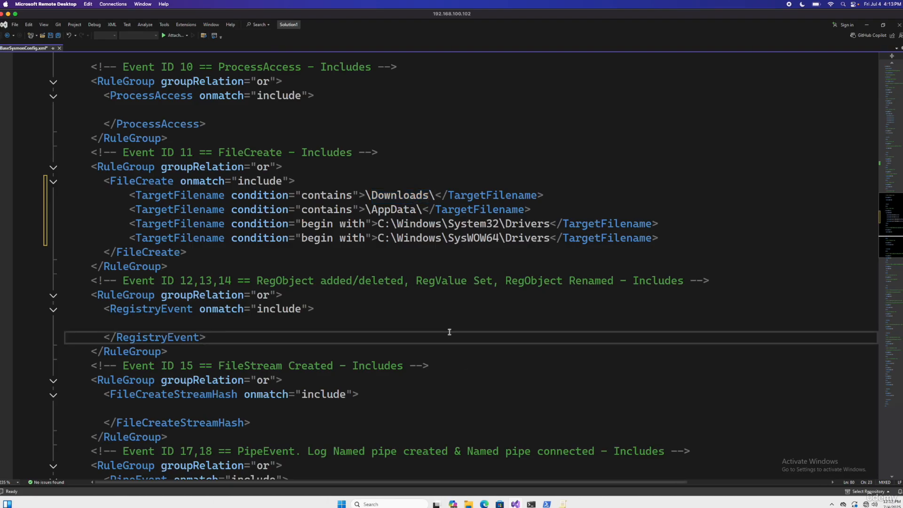
key(ctrl+s)
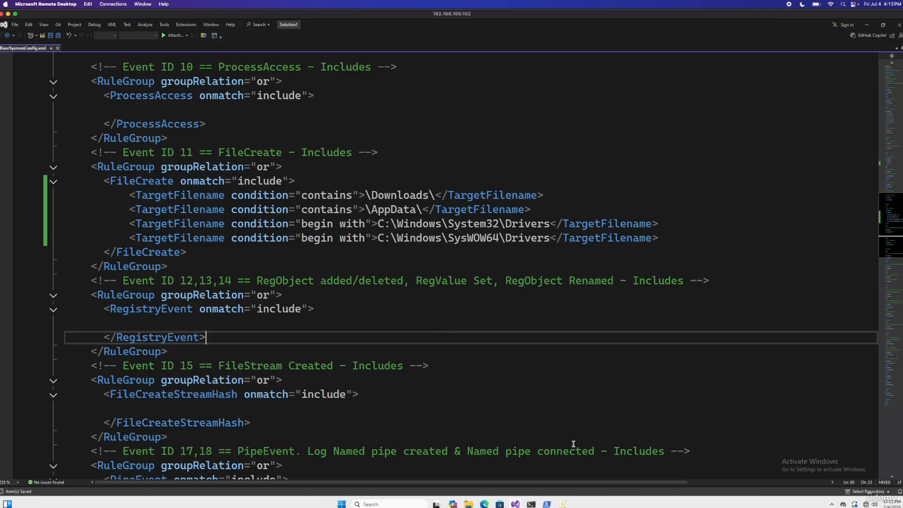
Switch to the administrator PowerShell window, clear the console and load the configuration with Sysmon64.exe -c .\BaseSysmonConfig.xml
mouse_move(546, 504)
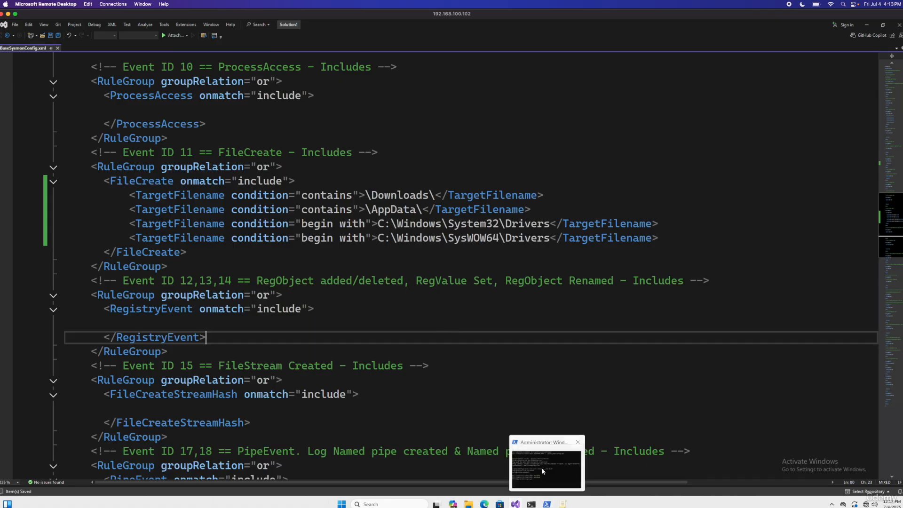
click(543, 471)
text(c)
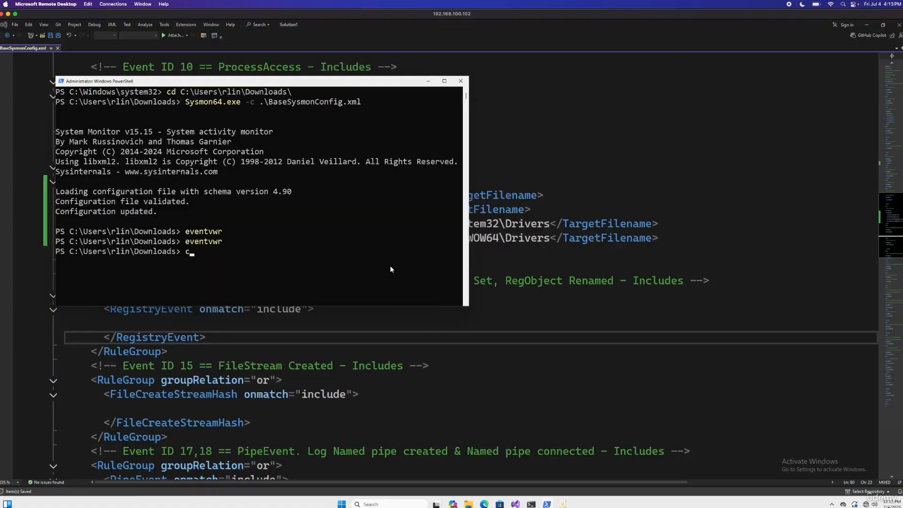
text(ls)
key(Return)
text(Sysmon64.exe -c .\BaseSysmonConfig.xml)
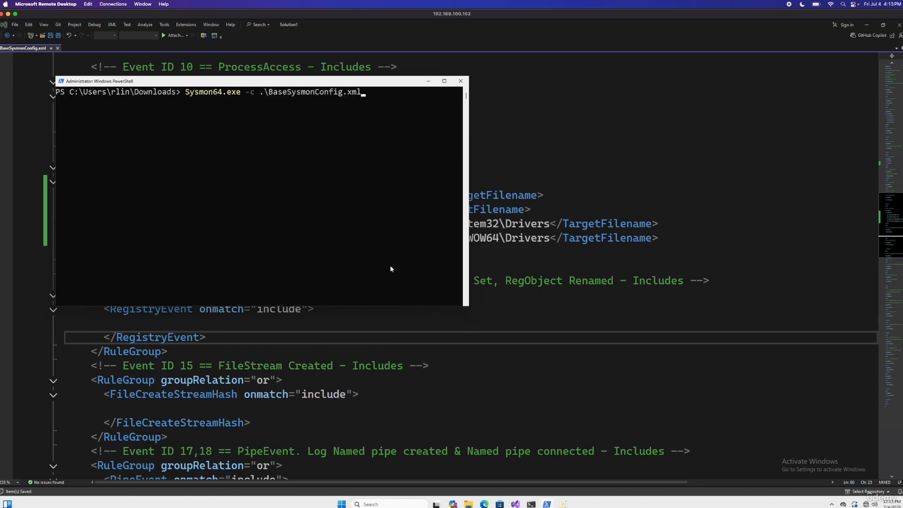
key(Return)
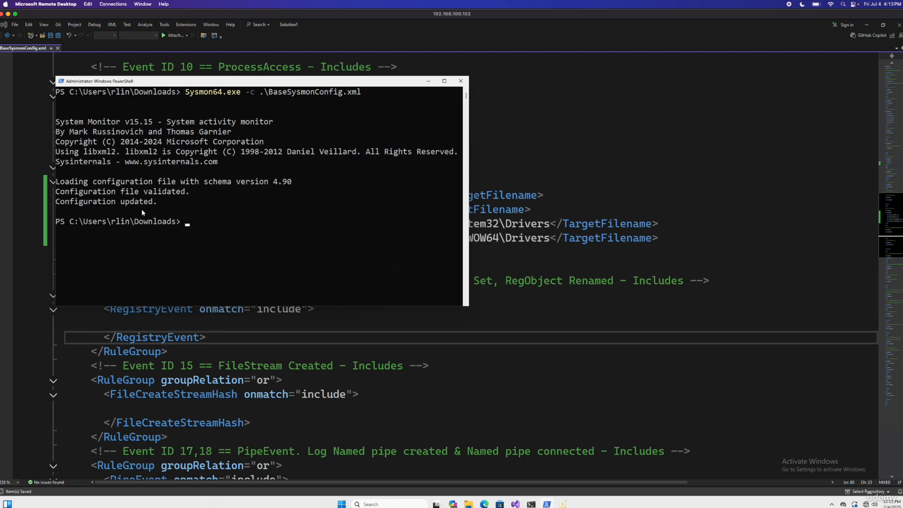
double_click(150, 193)
double_click(136, 203)
click(220, 242)
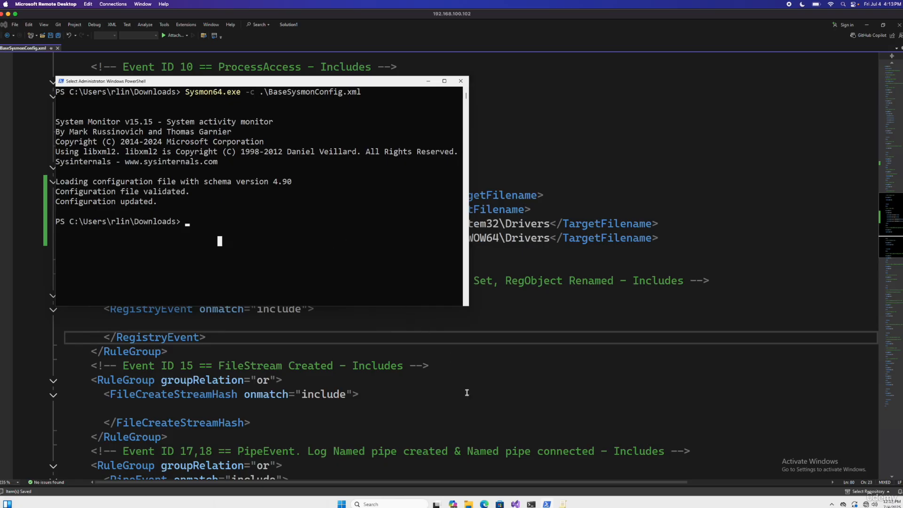
Launch Event Viewer from PowerShell with the eventvwr command
click(340, 280)
text(eventvw)
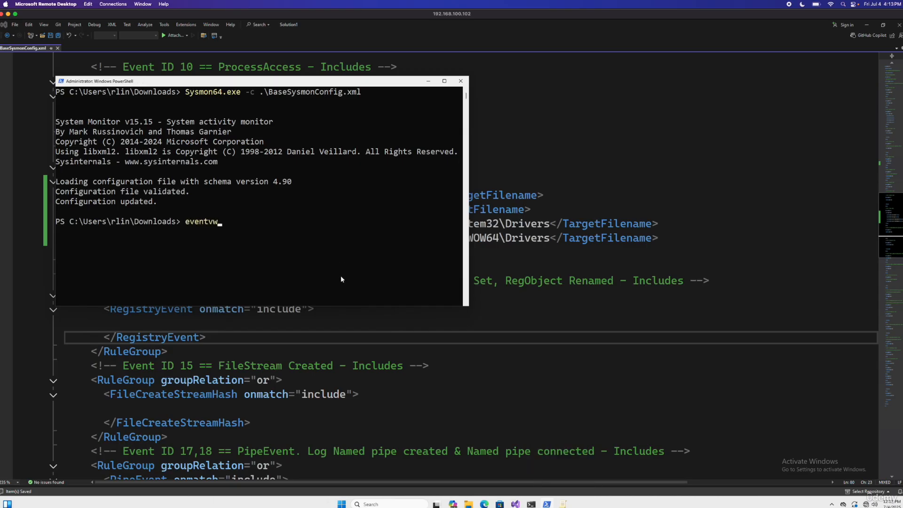
text(r)
key(Return)
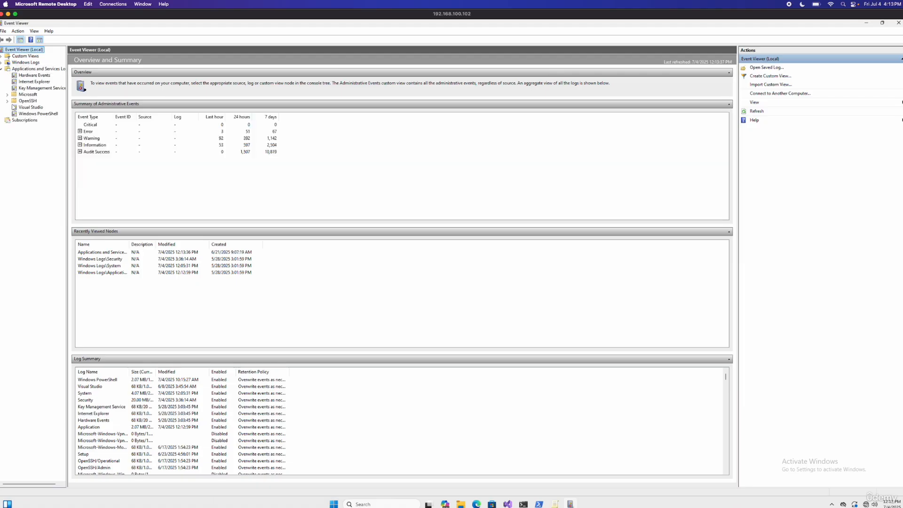
Open the Sysmon Operational log under Applications and Services Logs, Microsoft, Windows
click(7, 94)
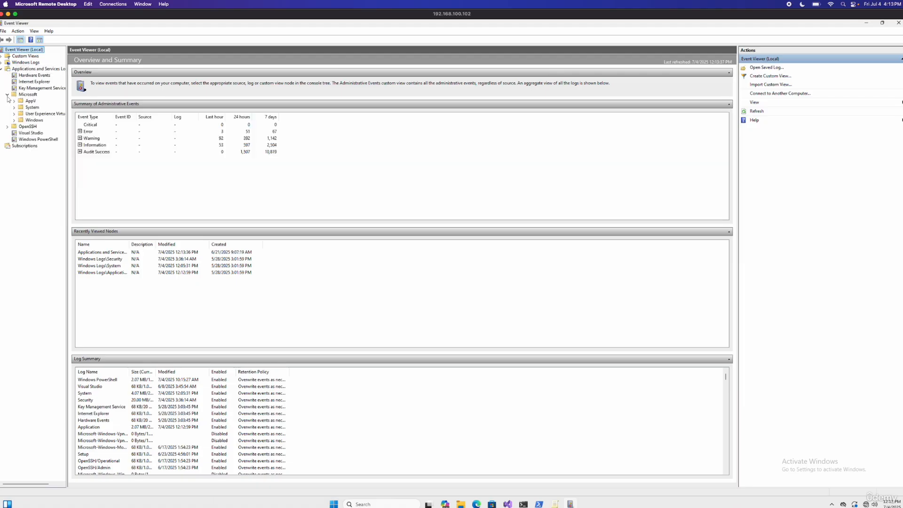
click(13, 121)
click(14, 120)
scroll(19, 261, down, 20)
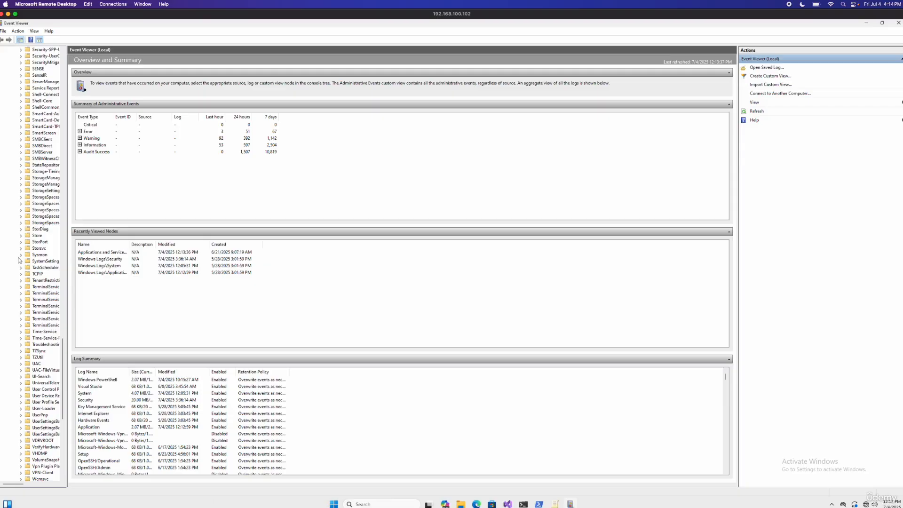
click(21, 254)
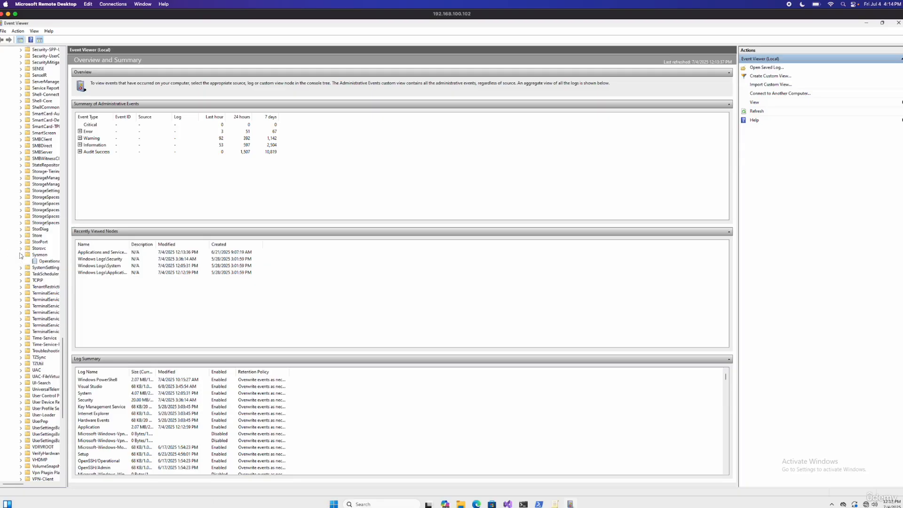
click(45, 262)
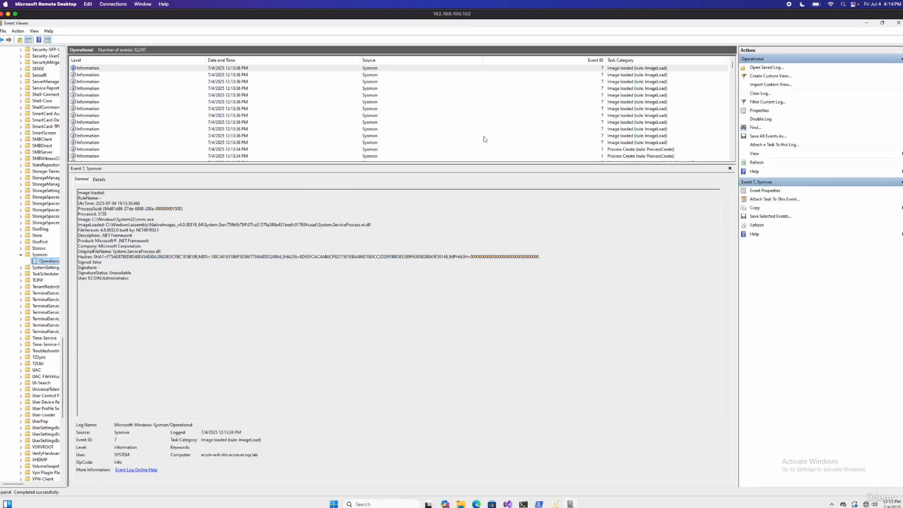
Filter the Sysmon Operational log by Event ID 11, look at the FileCreate events and remove the filter
click(772, 102)
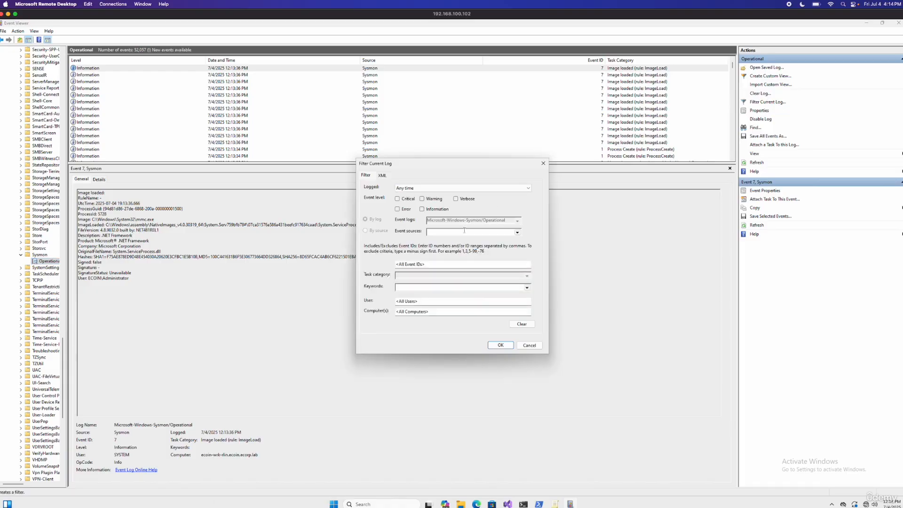
click(434, 265)
text(11)
key(Return)
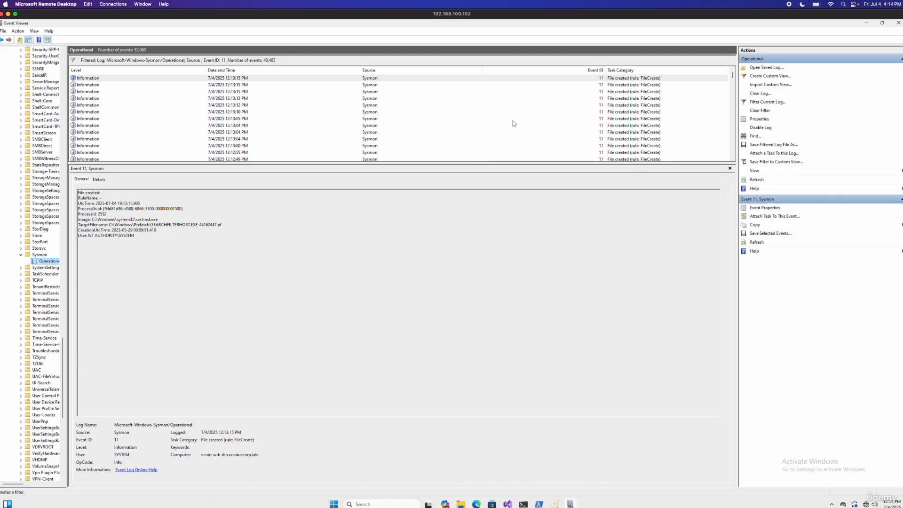
right_click(512, 121)
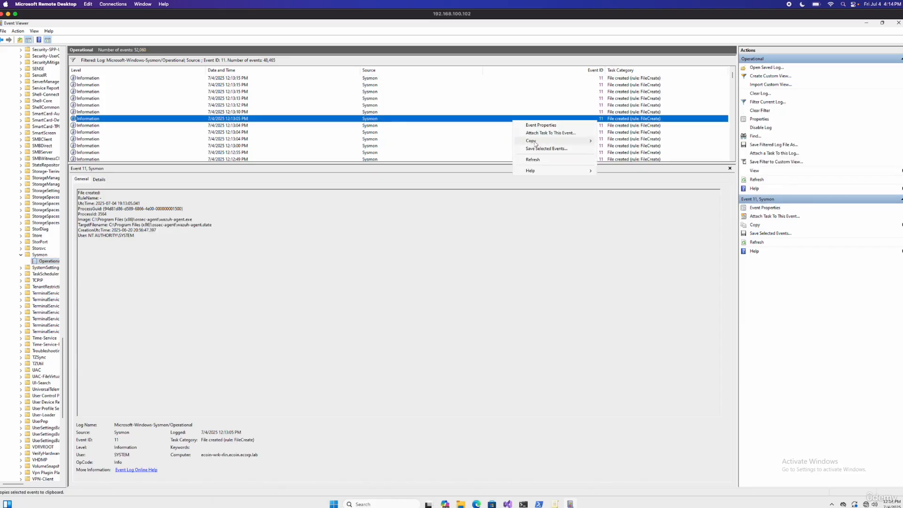
click(481, 146)
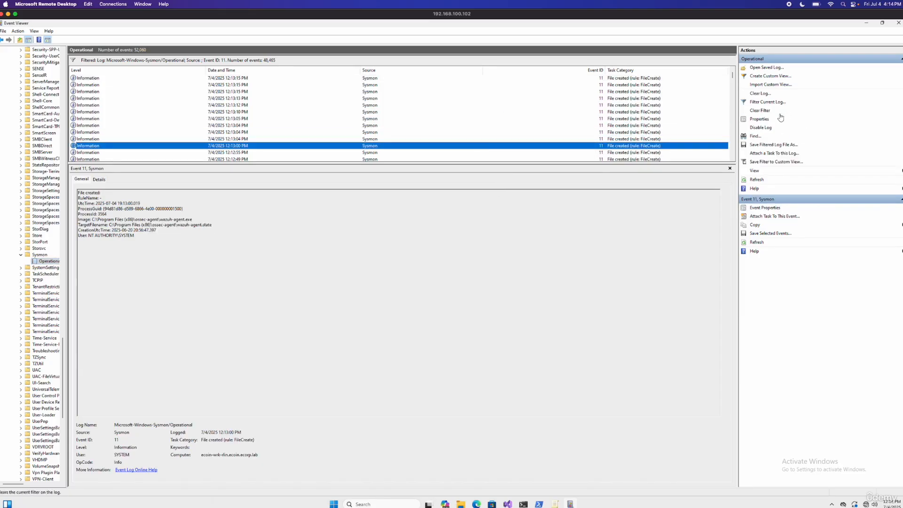
click(780, 114)
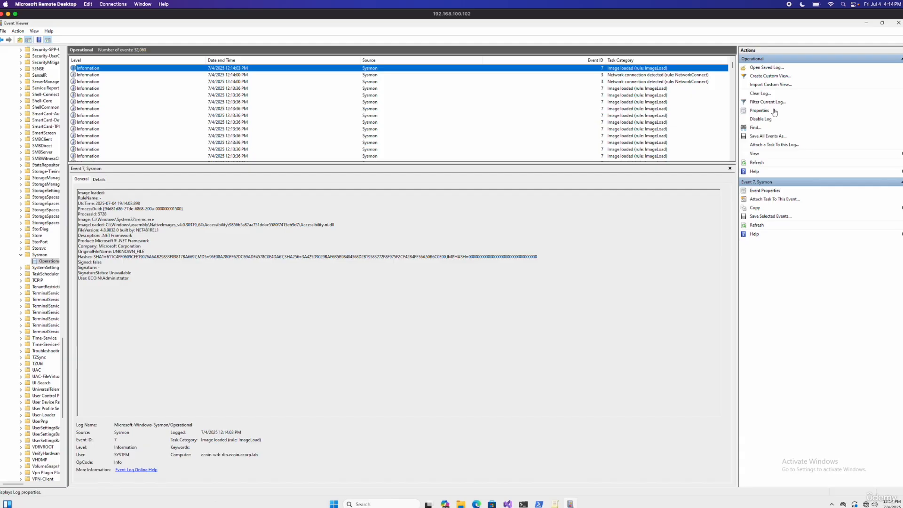
Clear the Sysmon Operational log without saving its contents, and filter it by Event ID 11
click(768, 96)
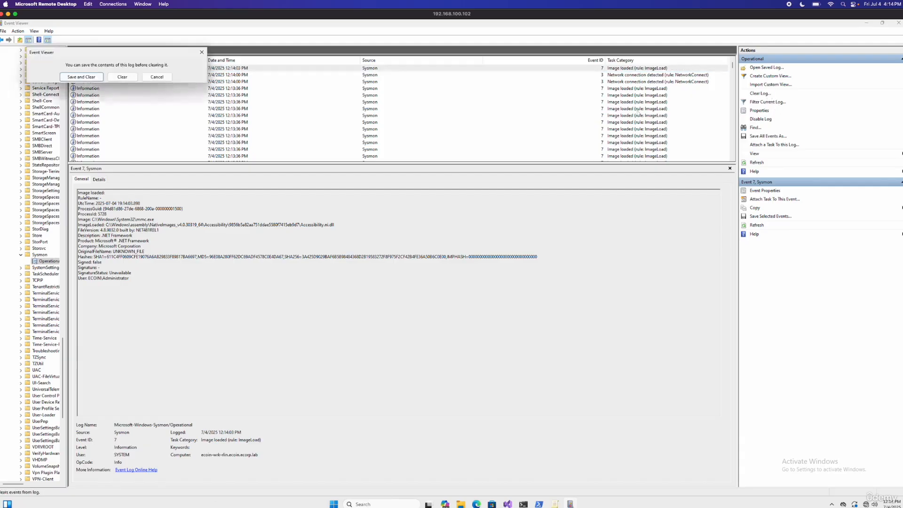
click(123, 76)
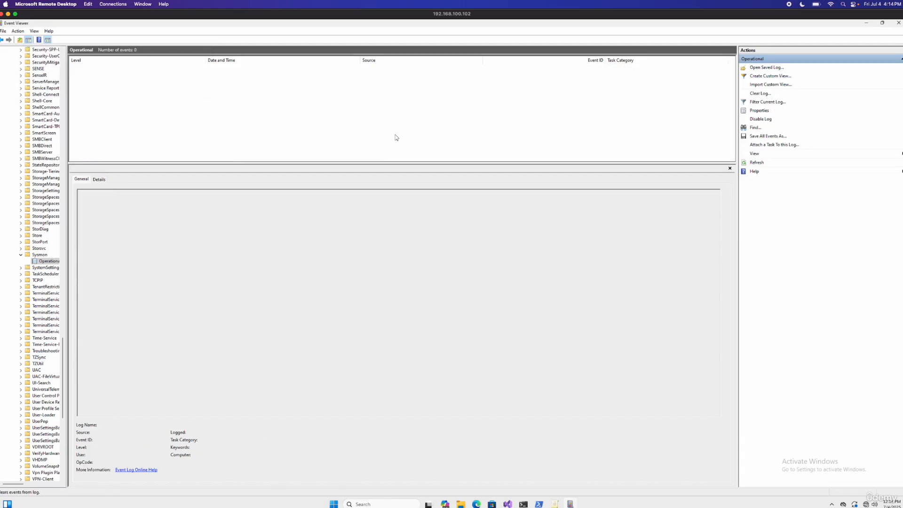
click(783, 102)
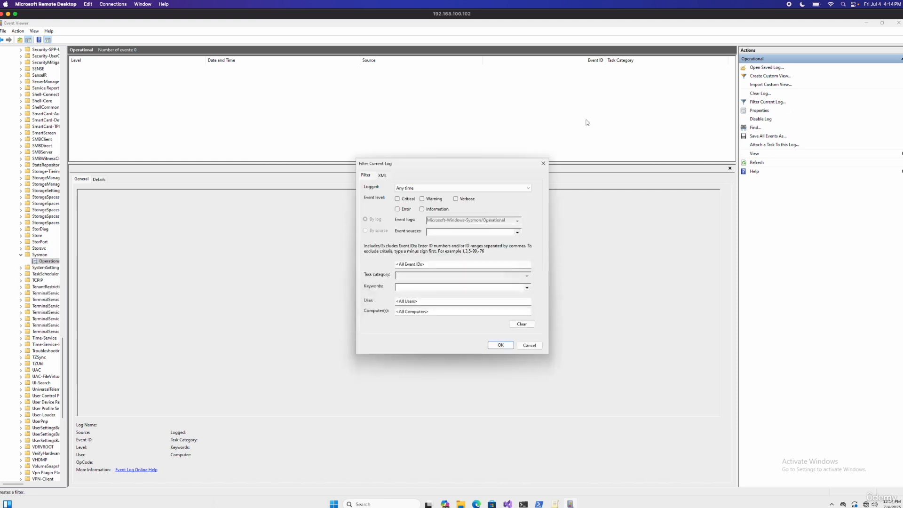
click(433, 264)
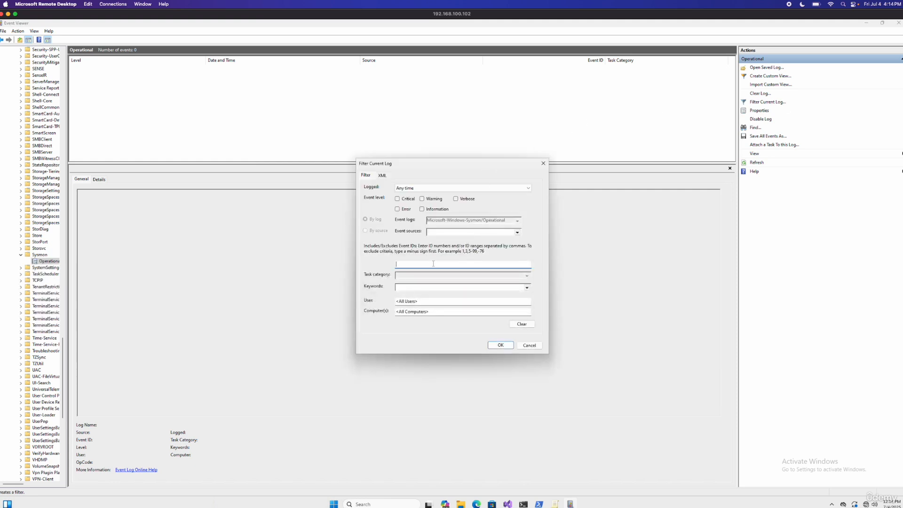
key(Return)
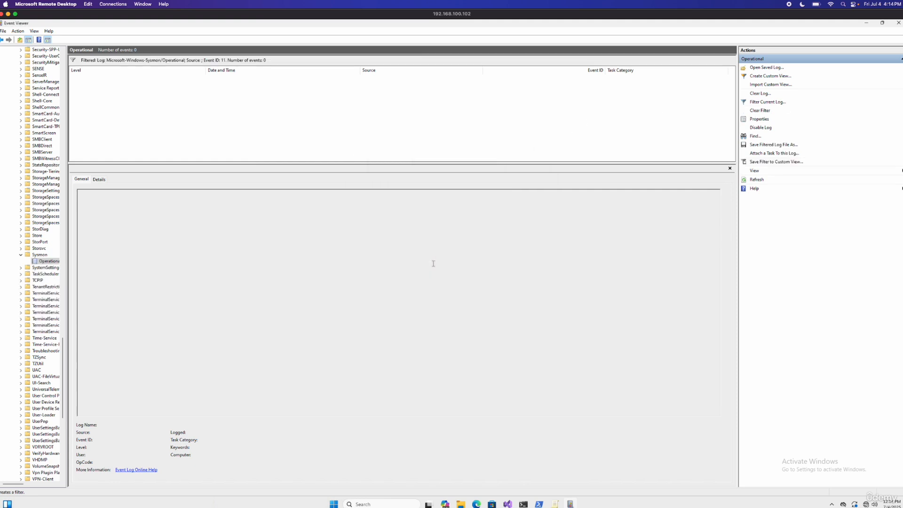
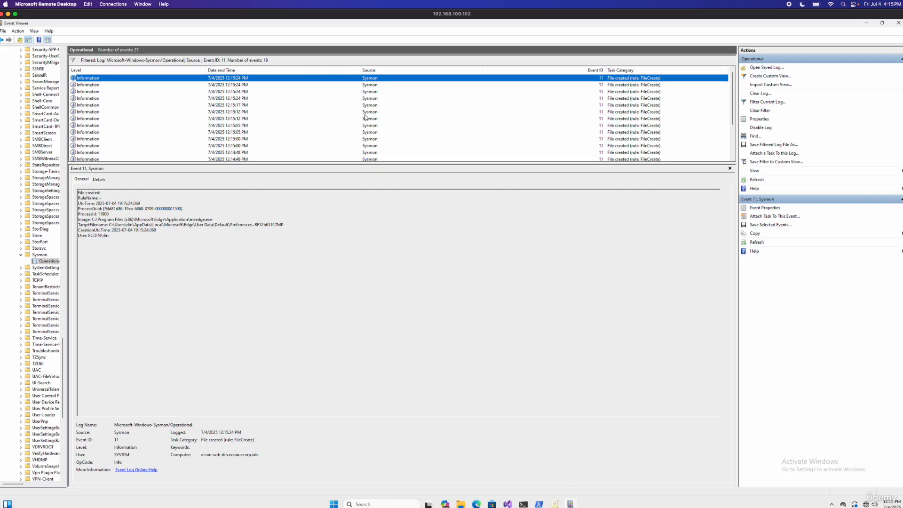
Look through the newest FileCreate events and examine the TargetFilename of the 12:15:17 PM event for the Downloads folder
key(Down)
key(Down)
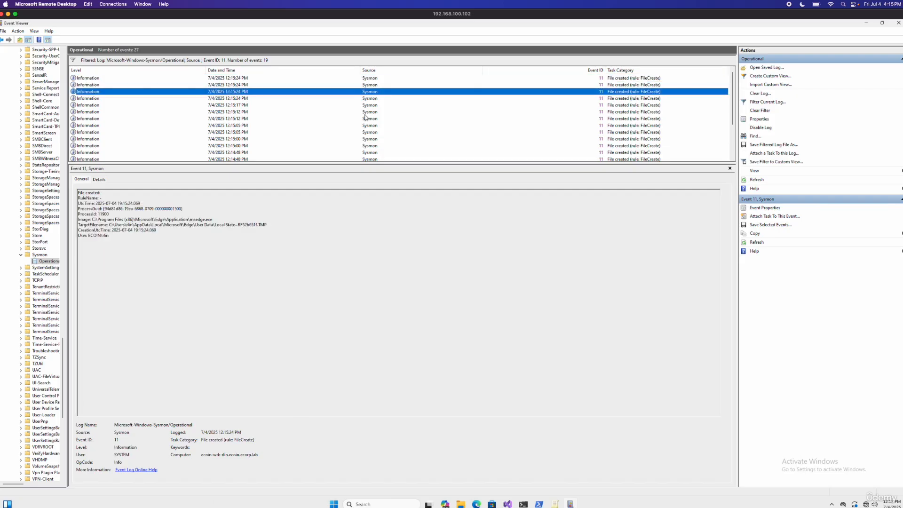
key(Down)
key(Down)
key(Down)
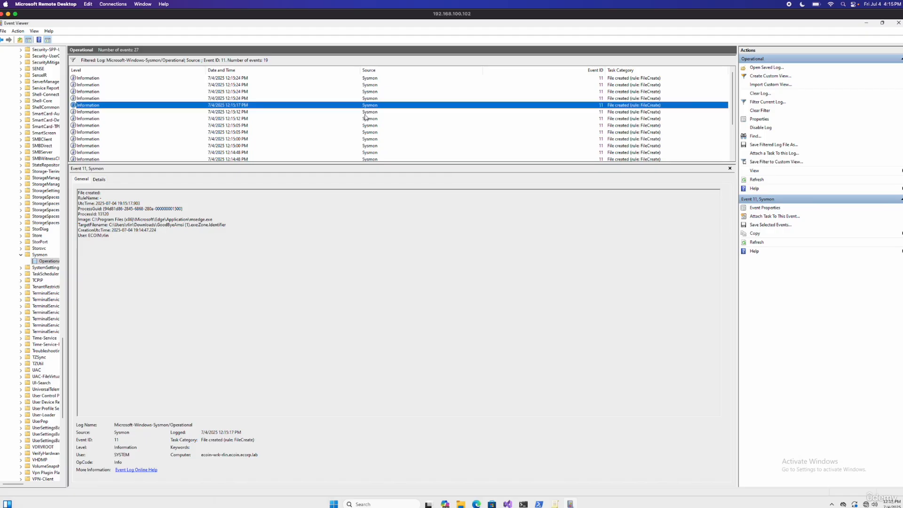
key(Up)
drag(231, 225, 123, 225)
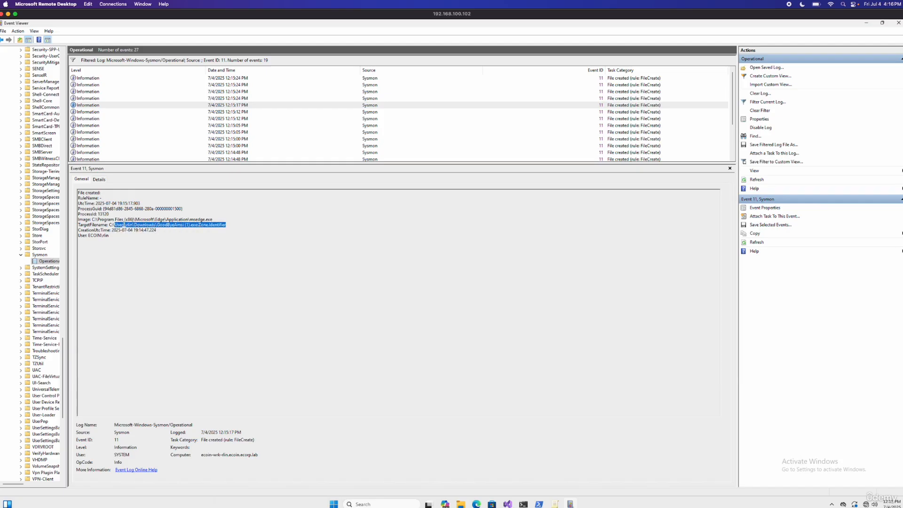
click(124, 225)
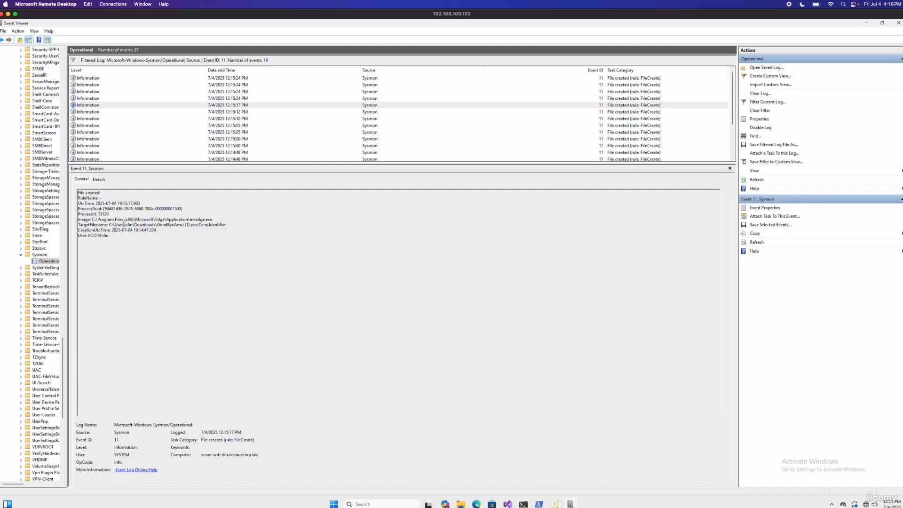
click(240, 105)
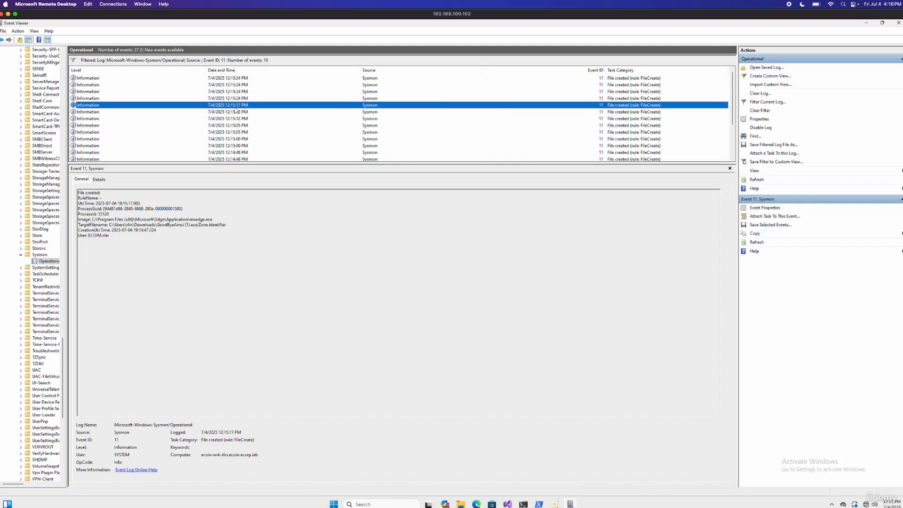
Go through the older FileCreate events from 12:15:12 PM back to 12:14:42 PM, checking each one's Image and TargetFilename
click(236, 112)
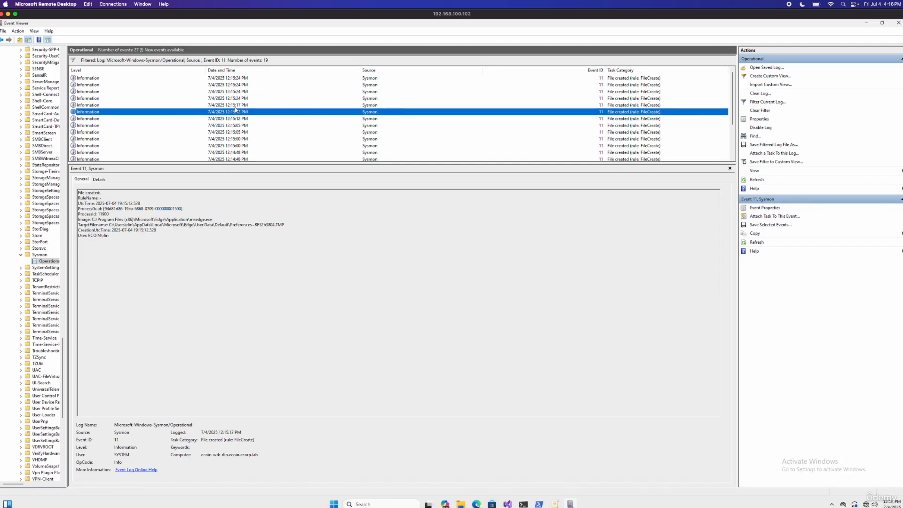
key(Down)
key(Down)
key(Down)
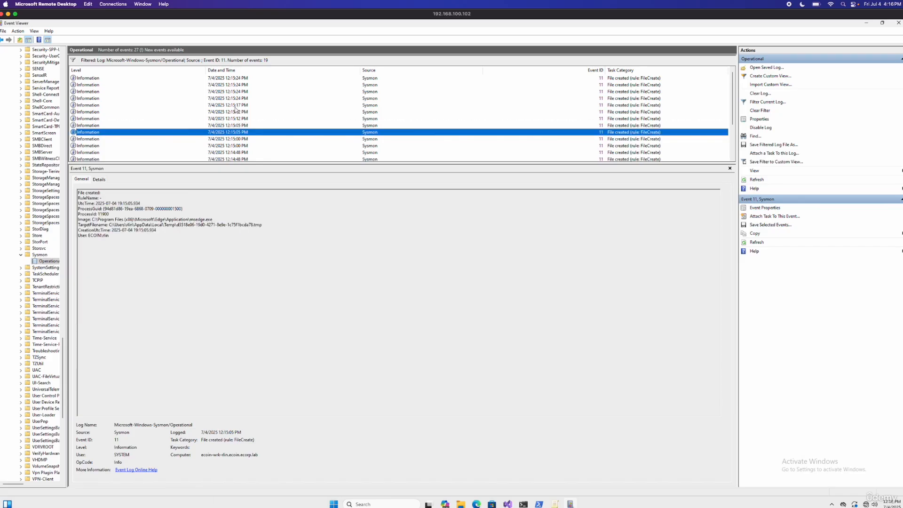
key(Down)
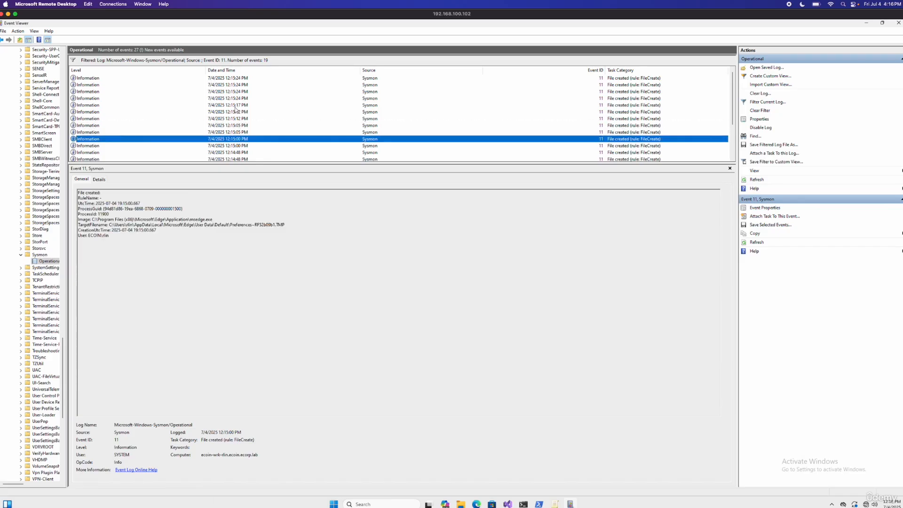
key(Down)
key(Down)
key(Down)
key(Down)
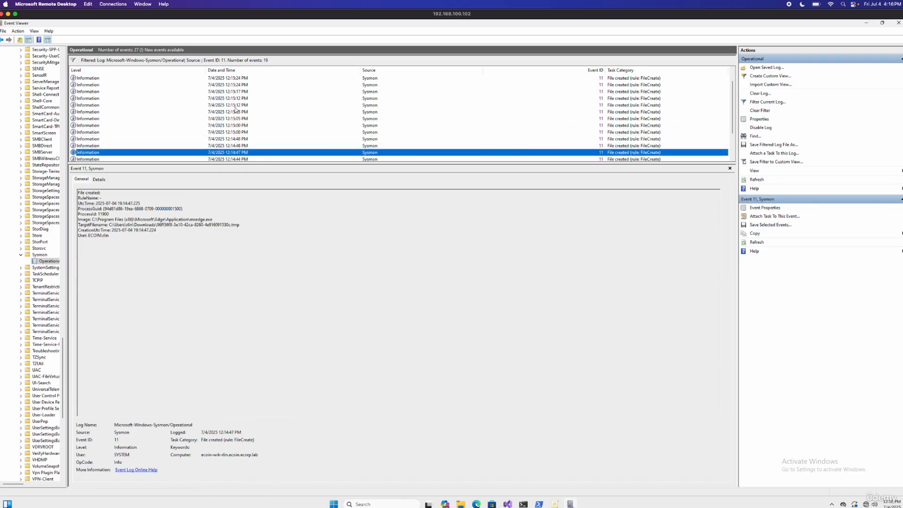
key(Down)
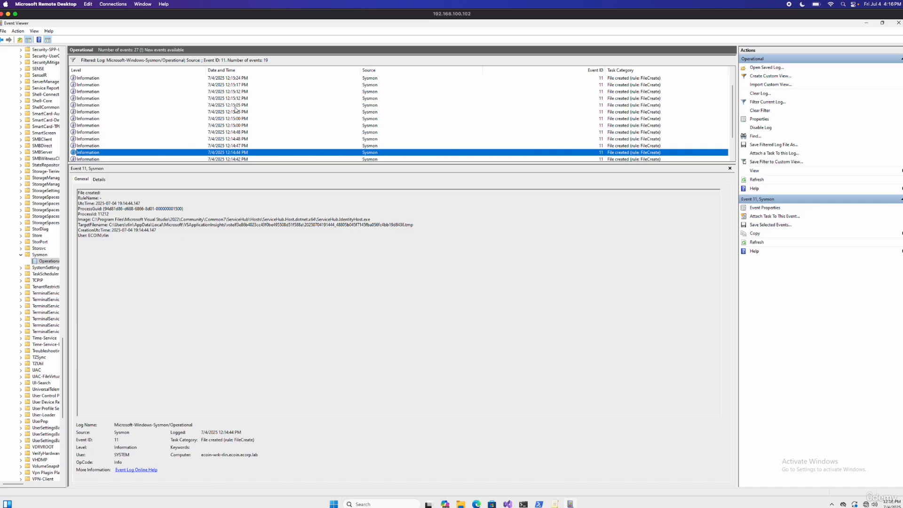
key(Down)
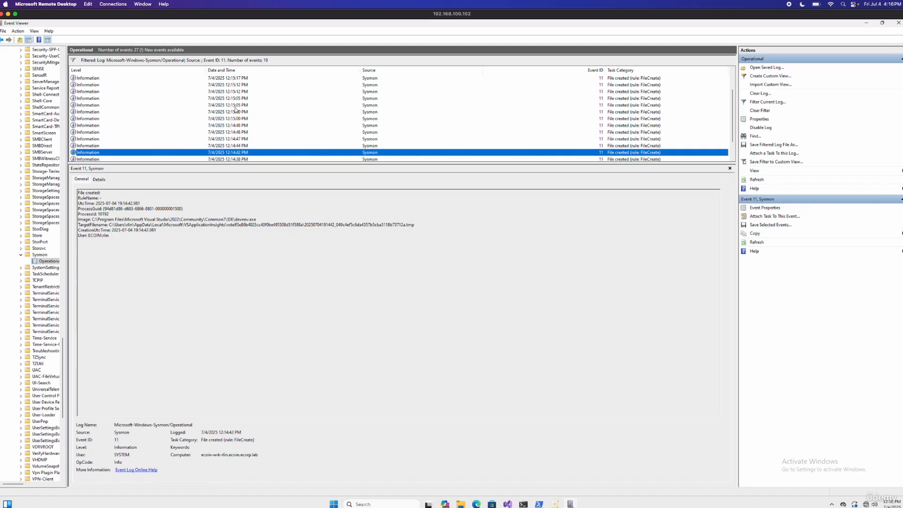
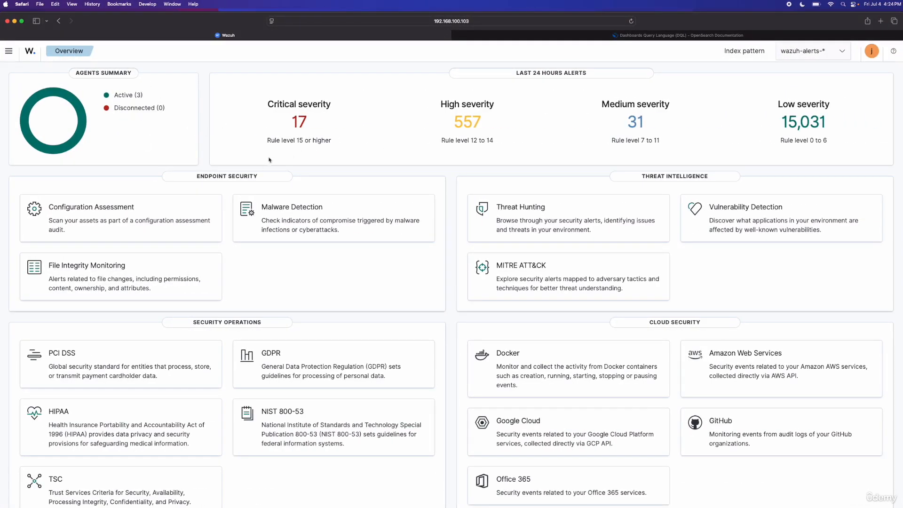
In the Wazuh dashboard, open Discover and switch the index pattern to wazuh-archives-*
click(8, 52)
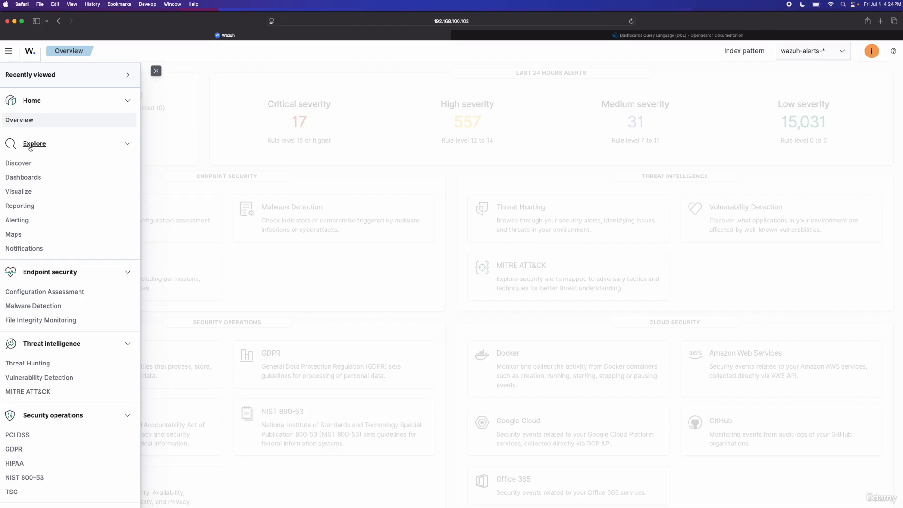
click(17, 164)
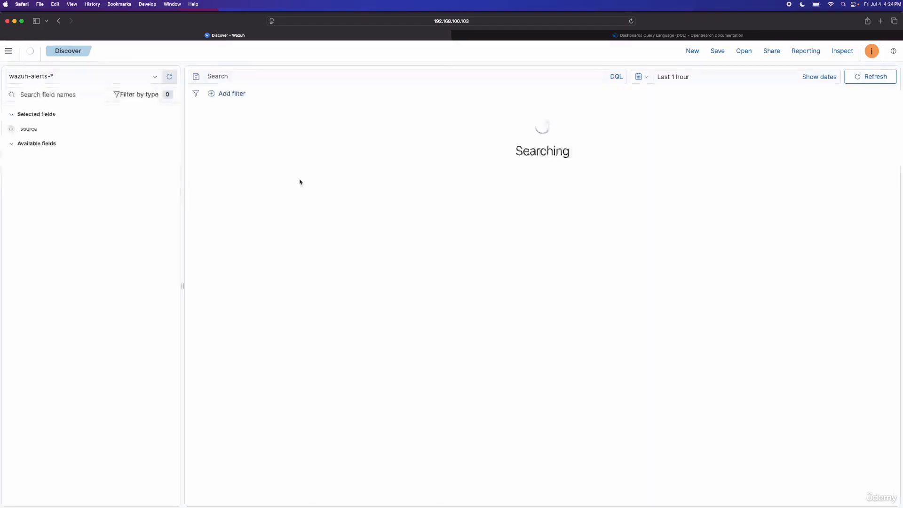
click(53, 75)
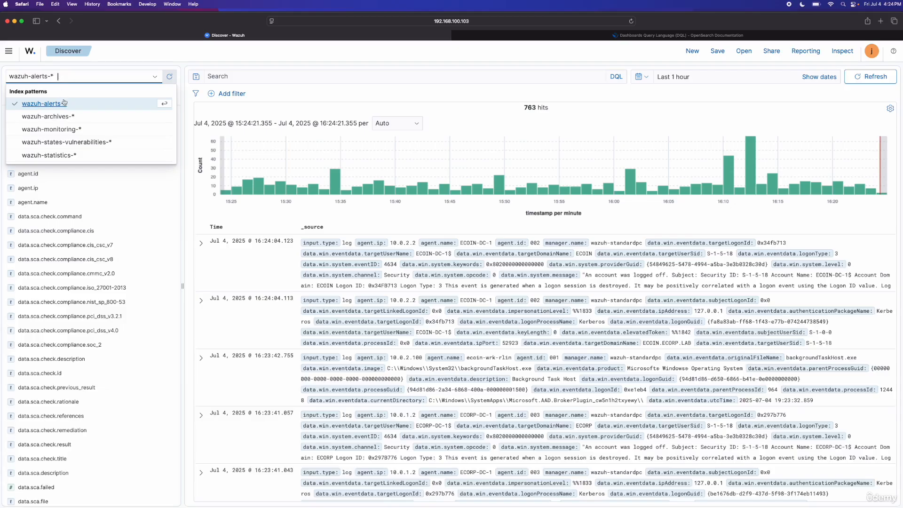
click(66, 117)
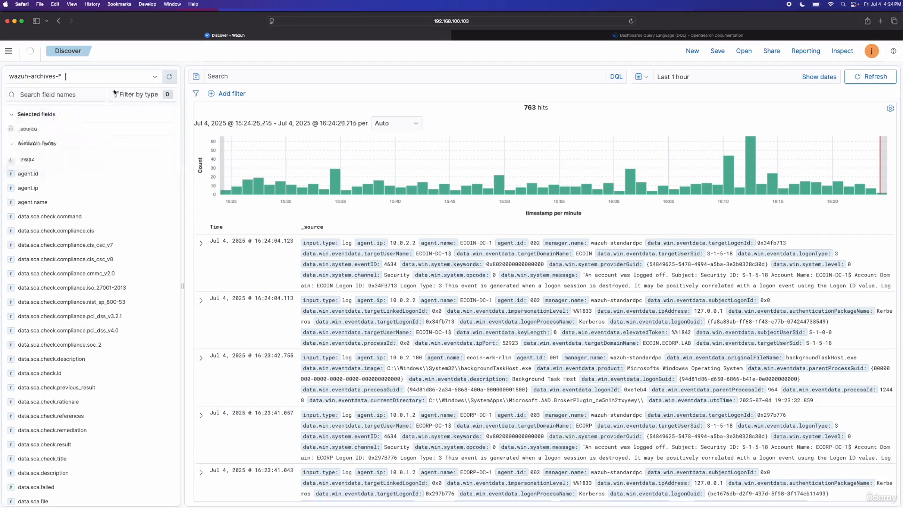
Search the archives for data.win.system.eventID:11 AND data.win.eventdata.targetFilename:*Amsi* and highlight the Zone.Identifier suffix in the matching event's targetFilename
click(324, 73)
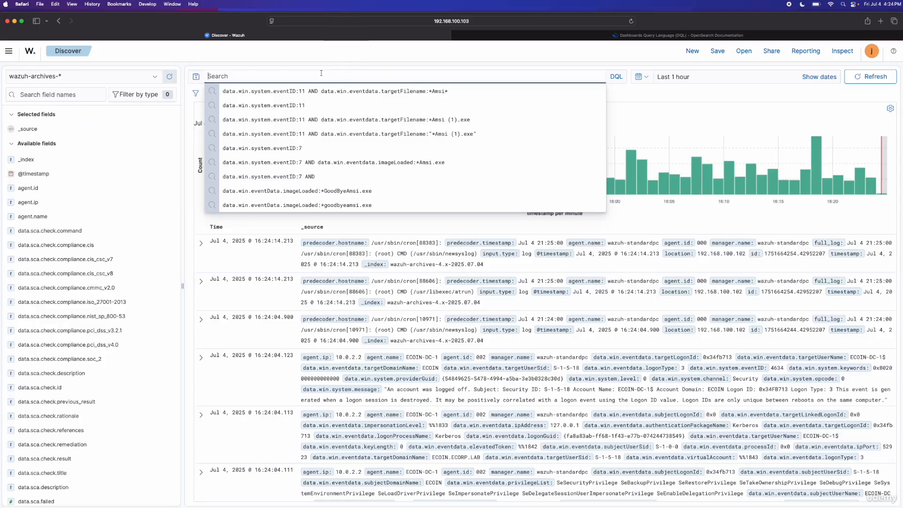
click(282, 107)
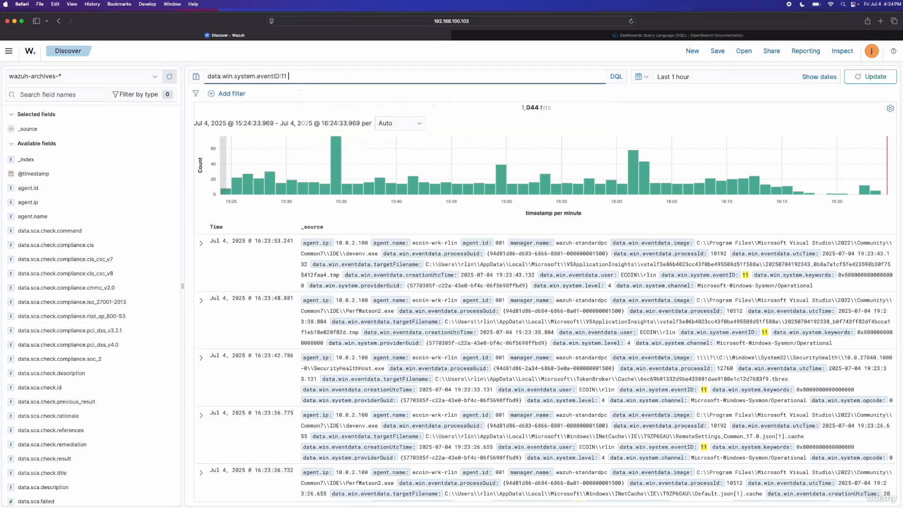
text(AND data.win)
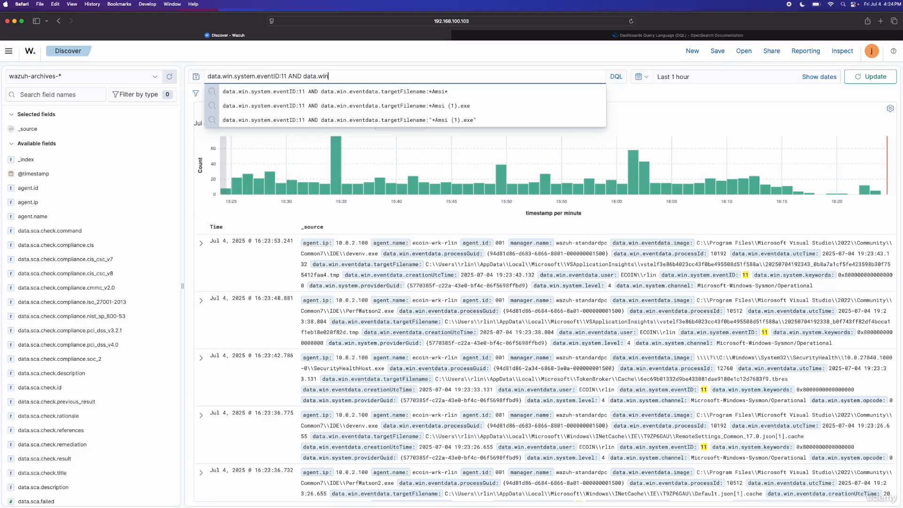
click(404, 95)
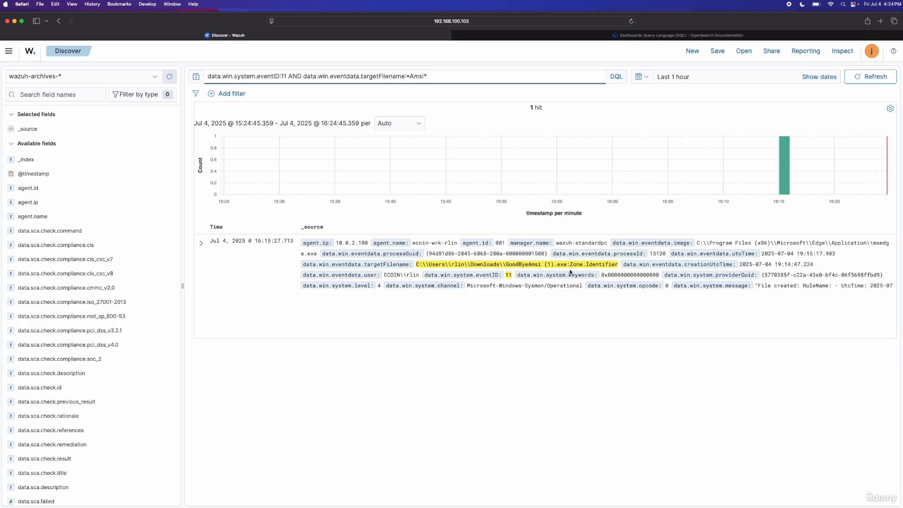
drag(571, 264, 621, 267)
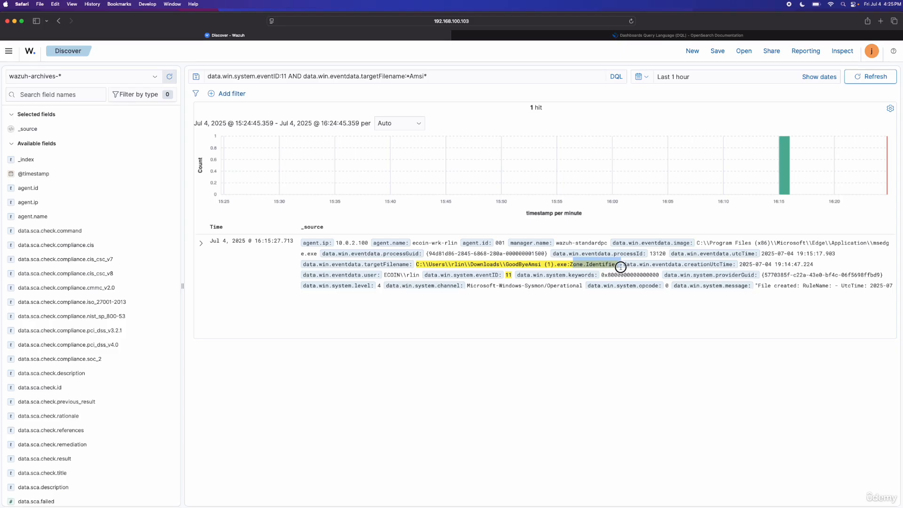